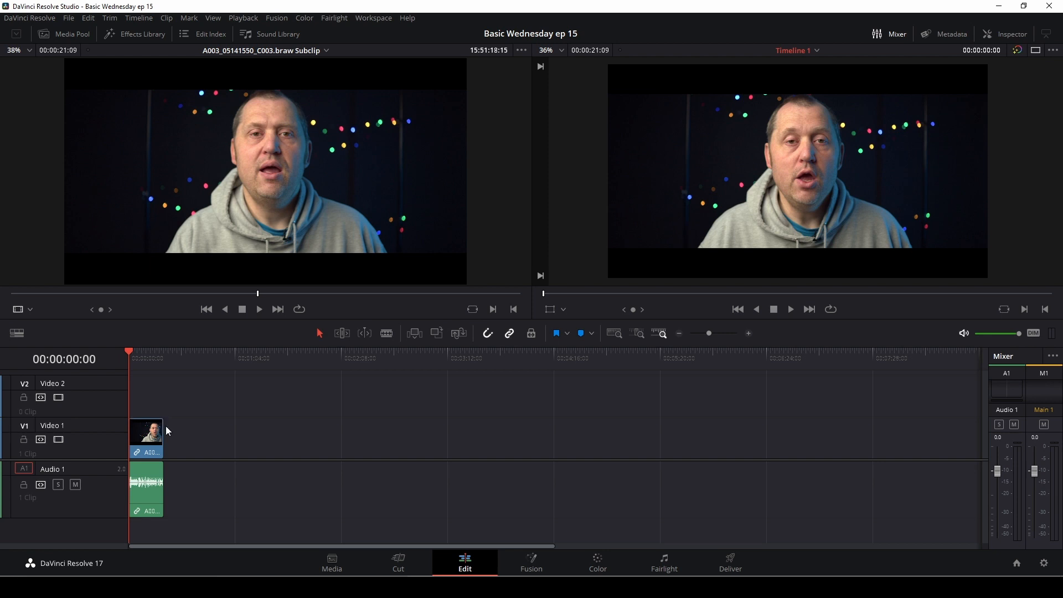
Play the opening seconds of the clip to check its original audio level
key("space")
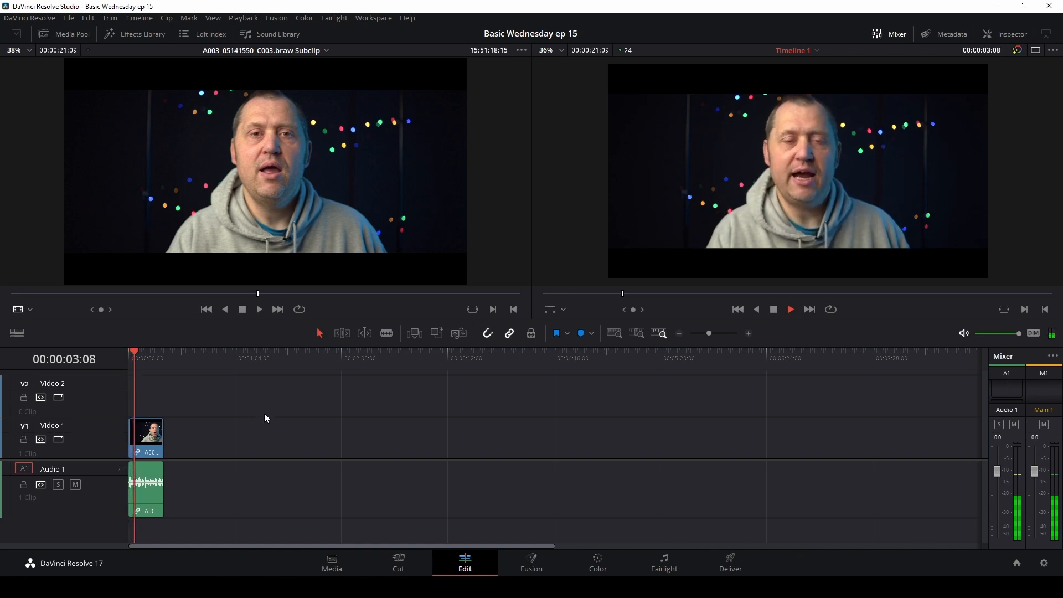
key("space")
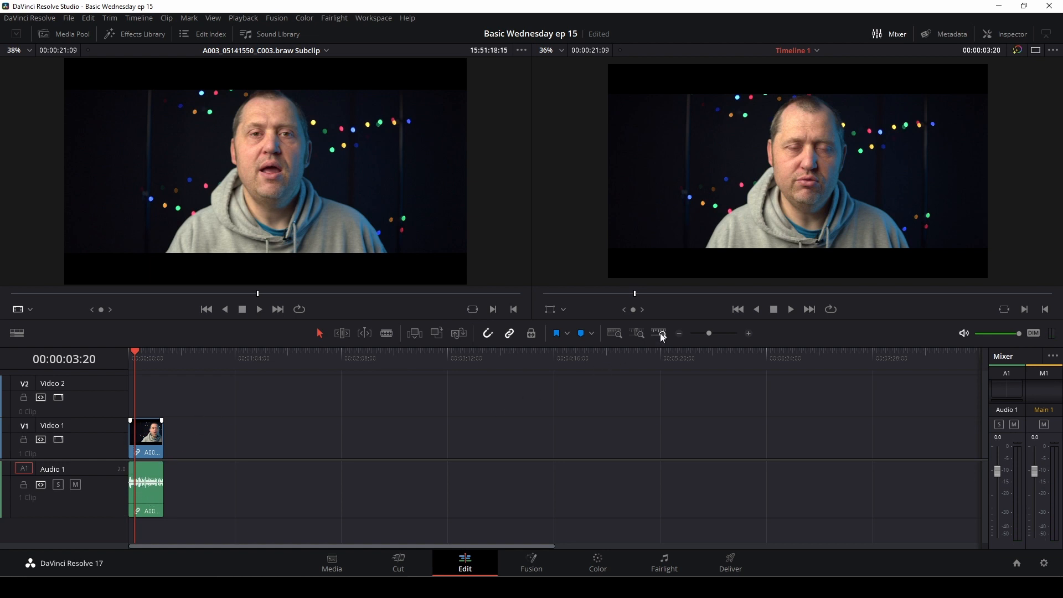
Normalize the audio level of the clip on Audio 1 using the Netflix normalization mode
left_click_drag(706, 333, 713, 333)
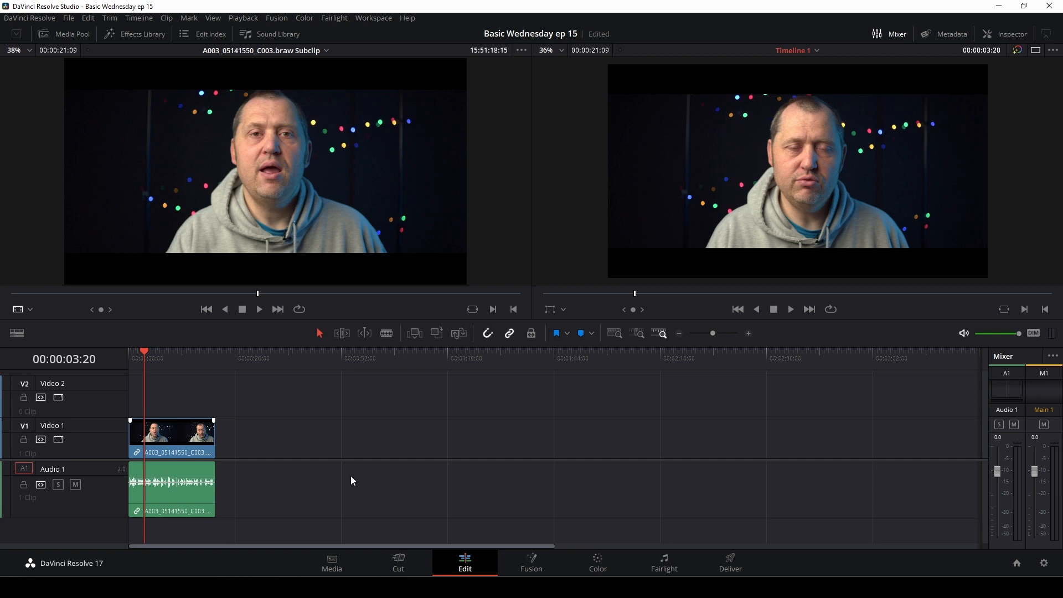
left_click(187, 501)
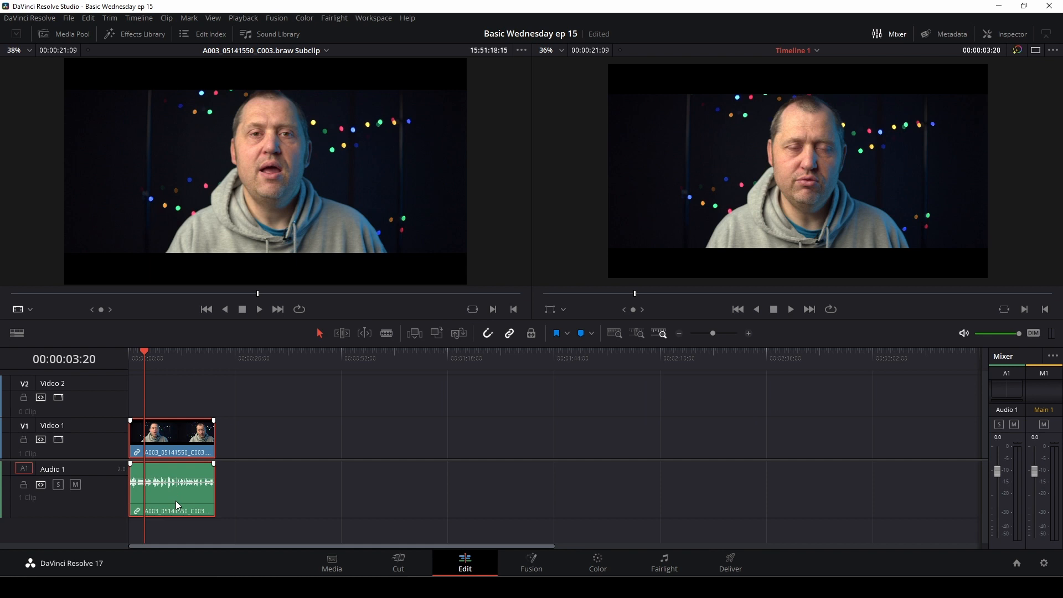
right_click(176, 501)
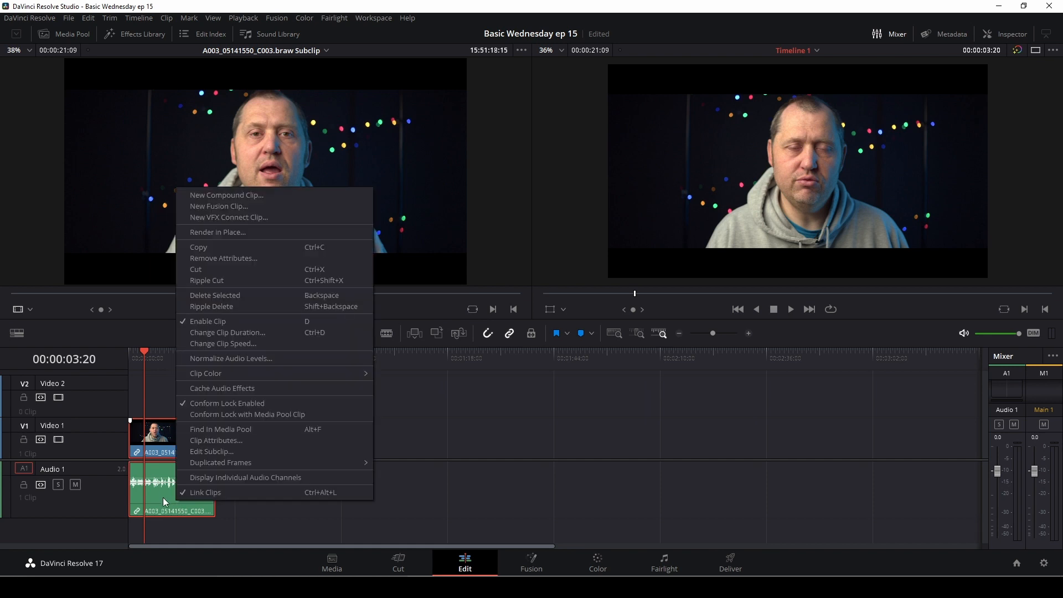
left_click(276, 362)
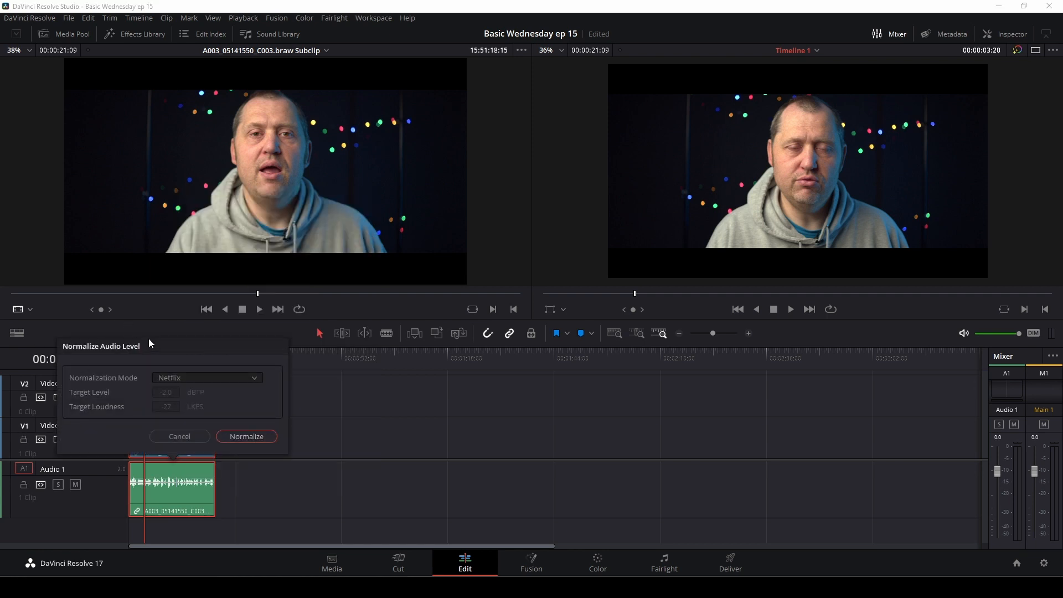
left_click(250, 377)
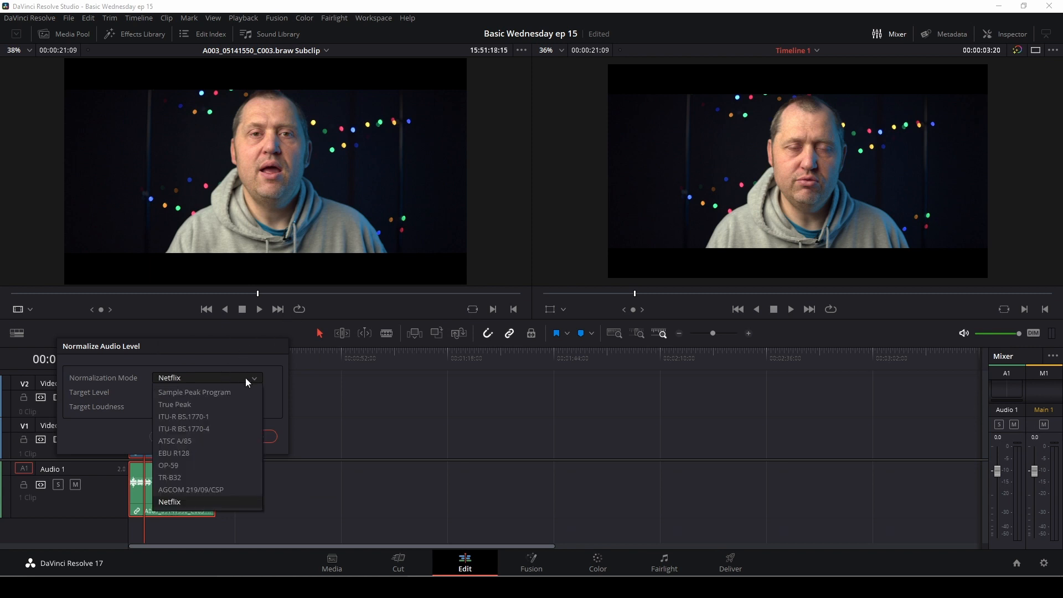
left_click(192, 501)
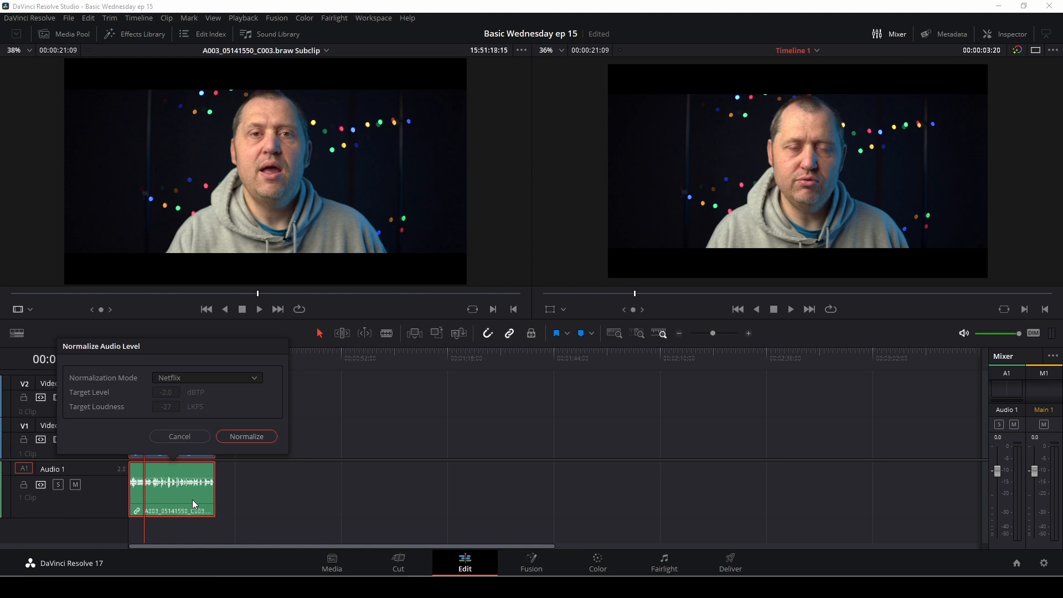
left_click(265, 437)
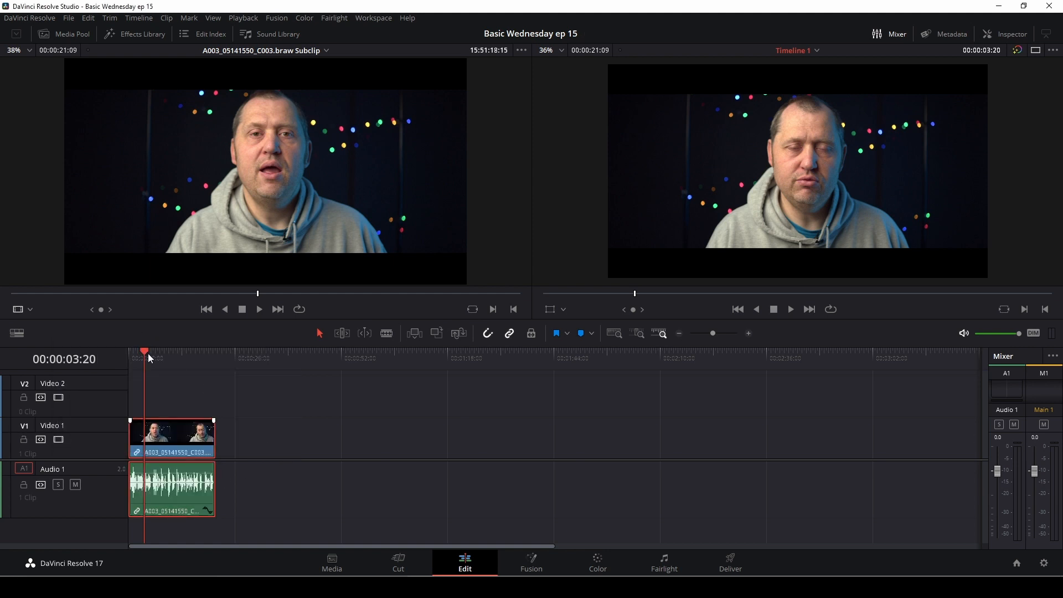
Play the normalized clip from the start of the timeline to check its audio level
left_click_drag(145, 354, 125, 359)
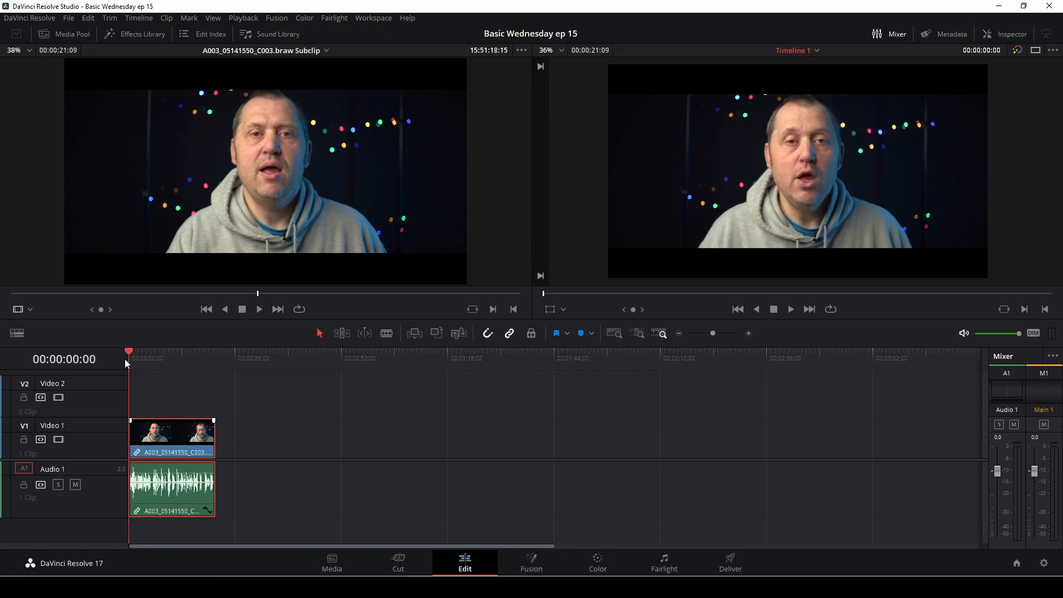
key("space")
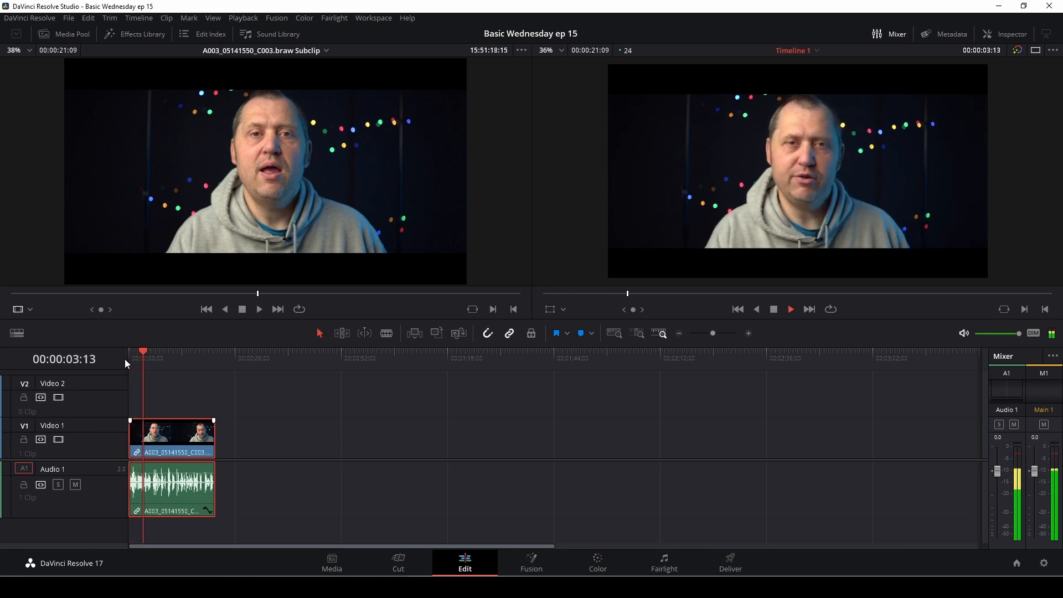
key("space")
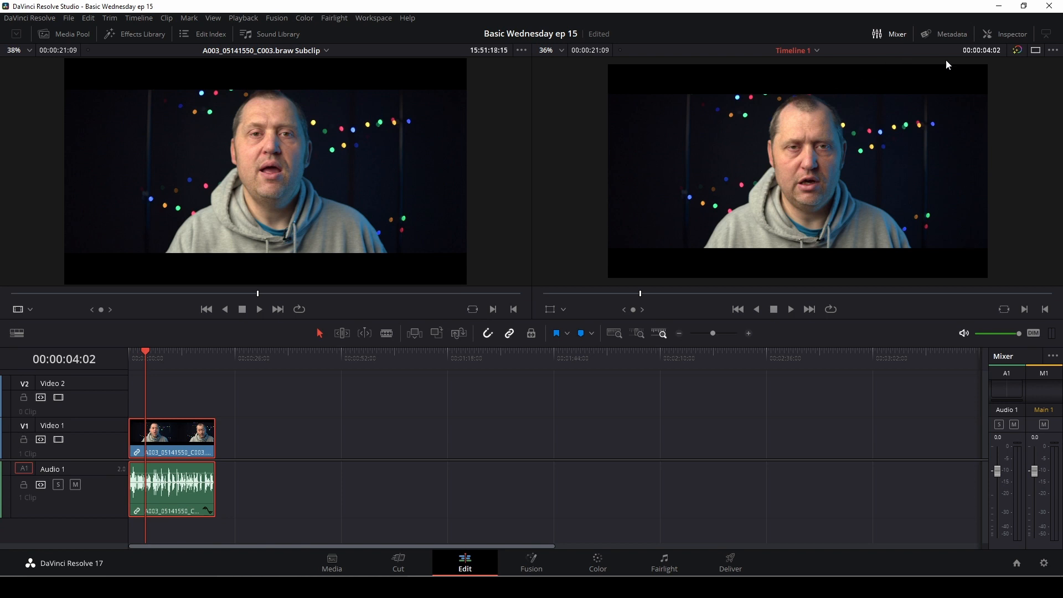
Open the Inspector for the selected clip, look at its video properties and bring up its audio properties
left_click(1004, 34)
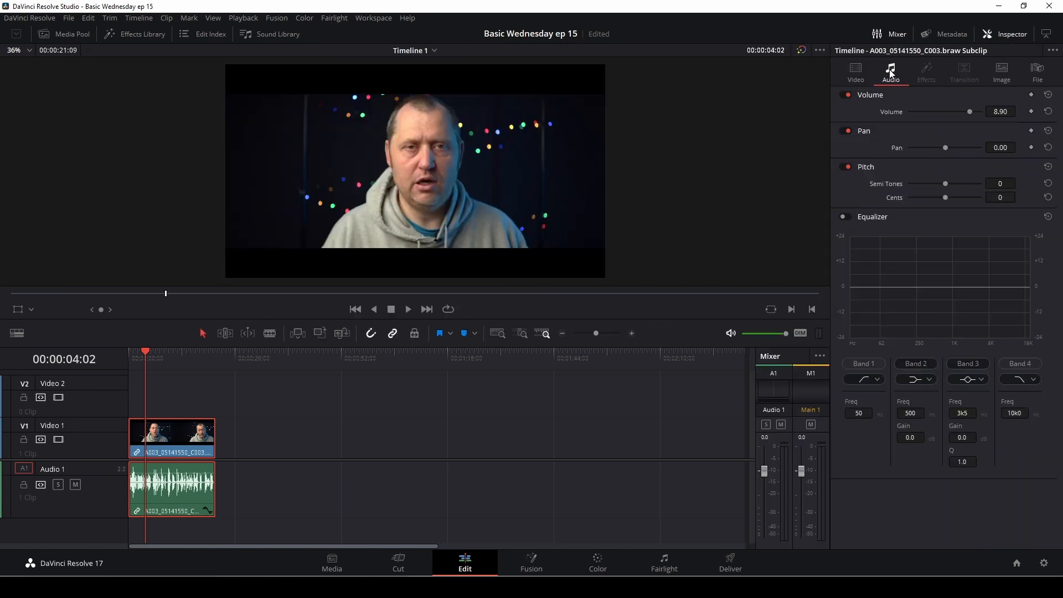
left_click(859, 77)
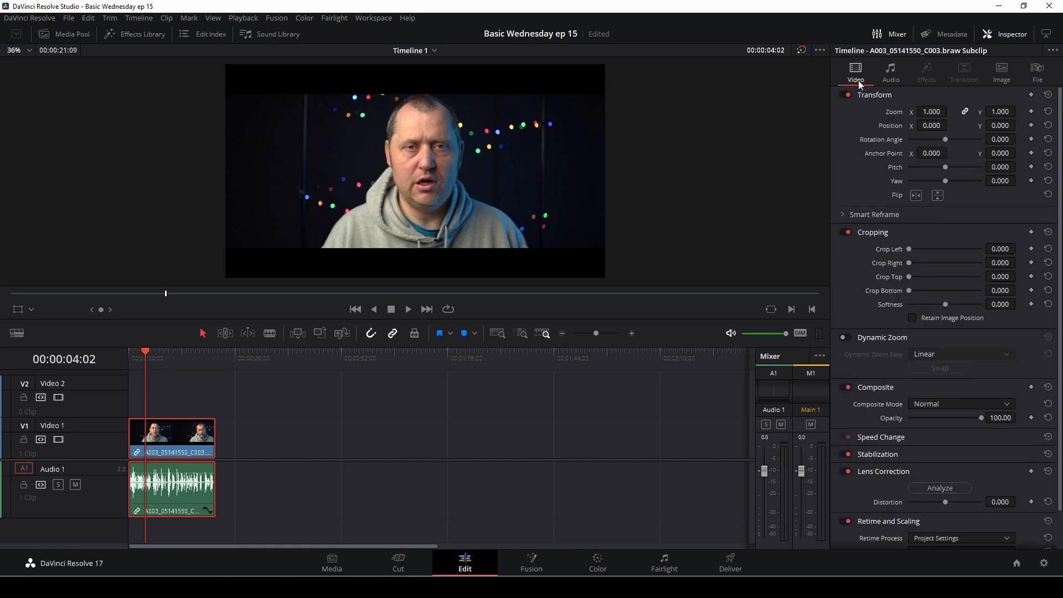
left_click(889, 74)
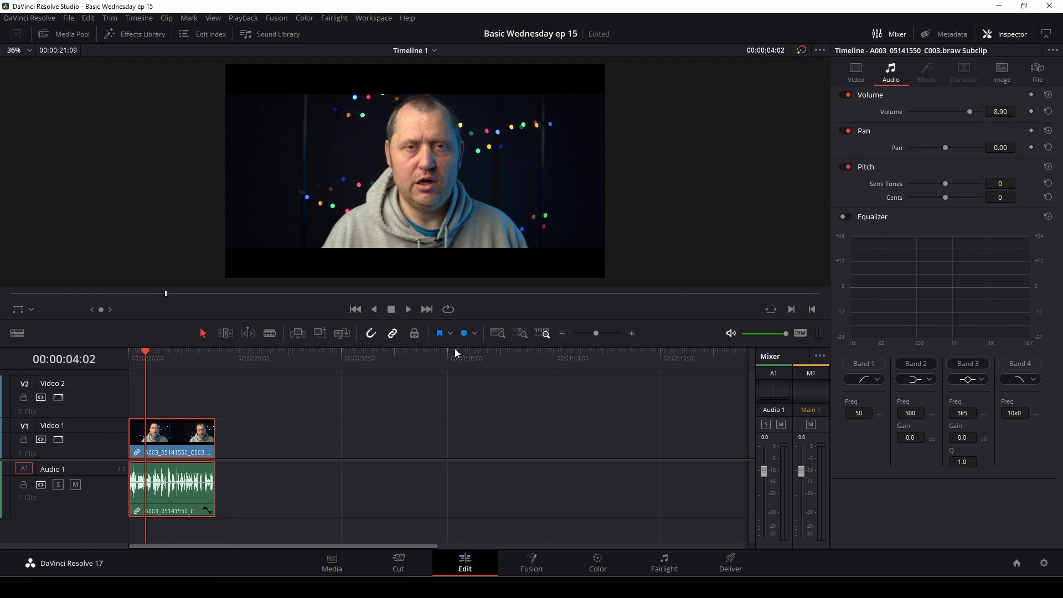
Return the playhead to the start of the timeline and briefly play the clip at its normal pitch
left_click(147, 357)
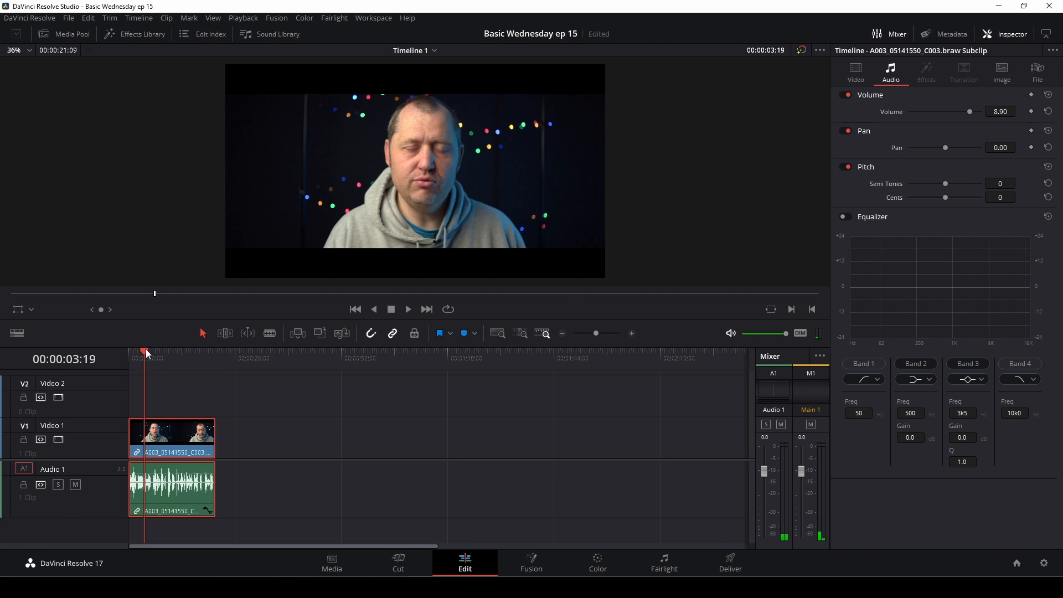
left_click_drag(144, 350, 133, 353)
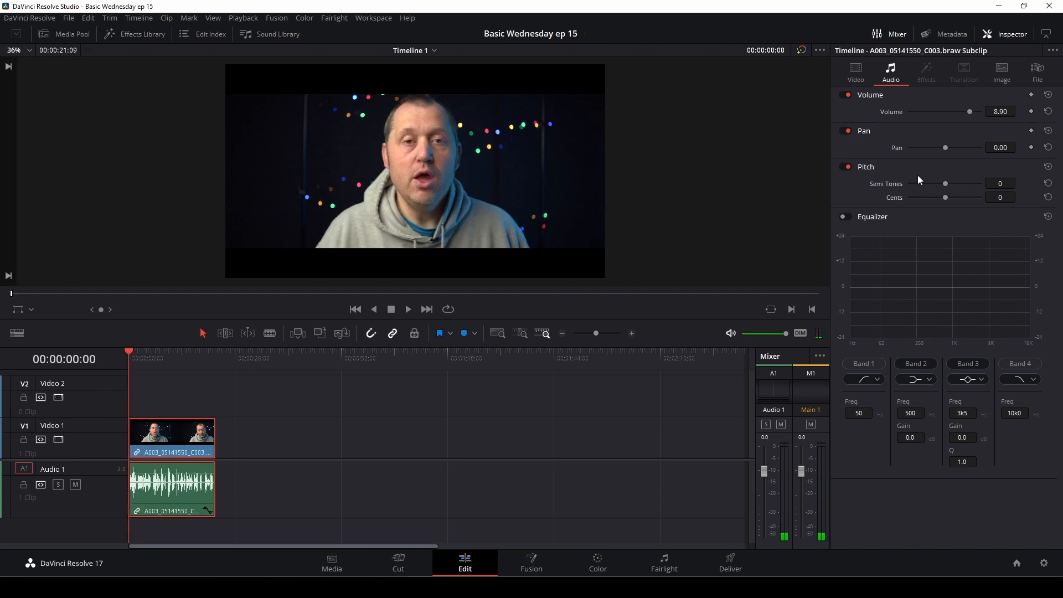
key("space")
key("space")
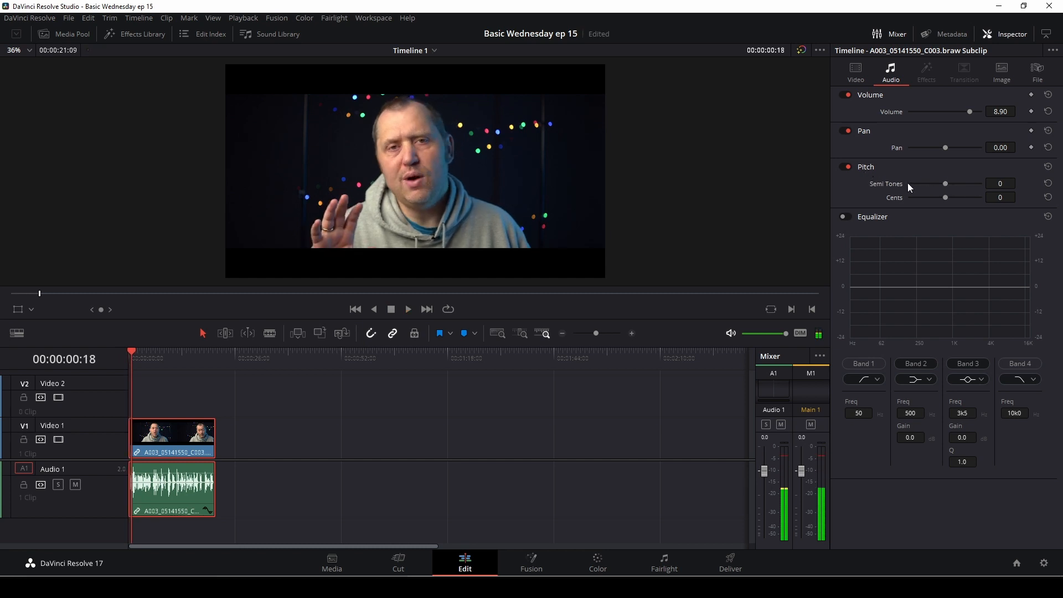
Lower the clip's pitch to -13 semitones and play a short section to hear the effect
left_click_drag(944, 182, 924, 184)
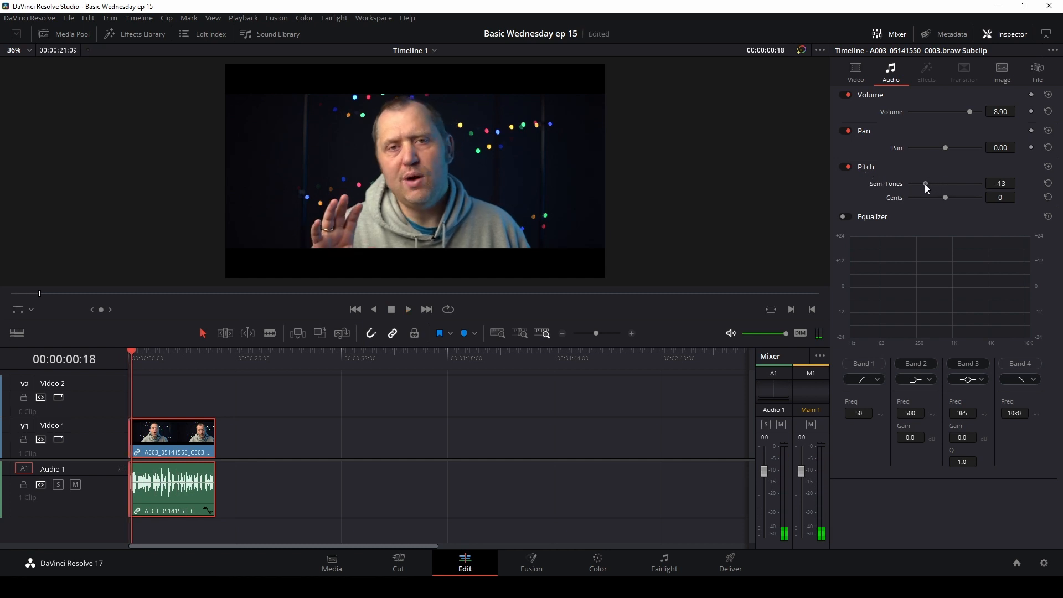
key("space")
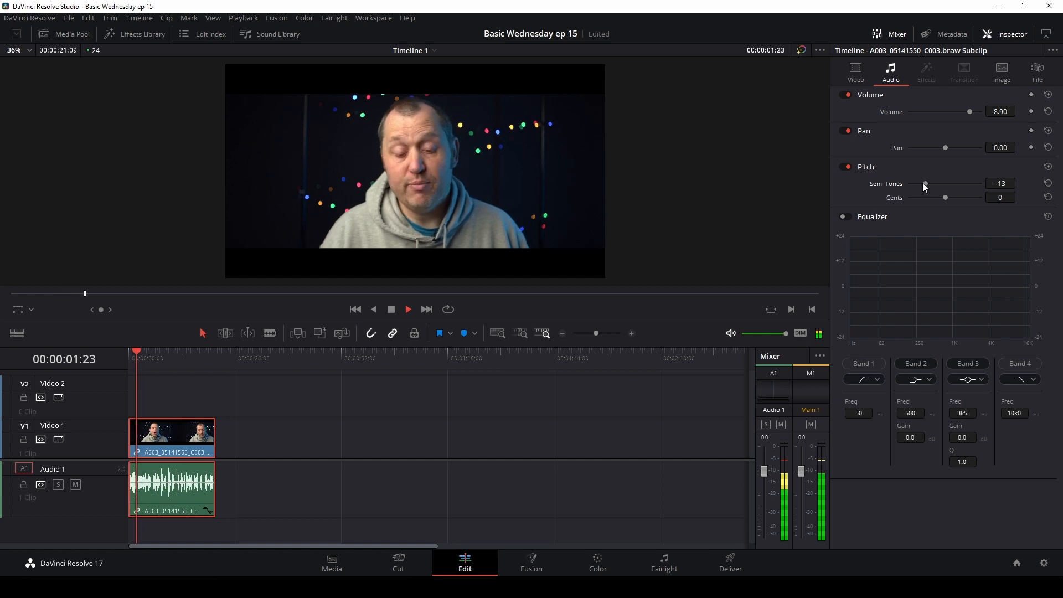
key("space")
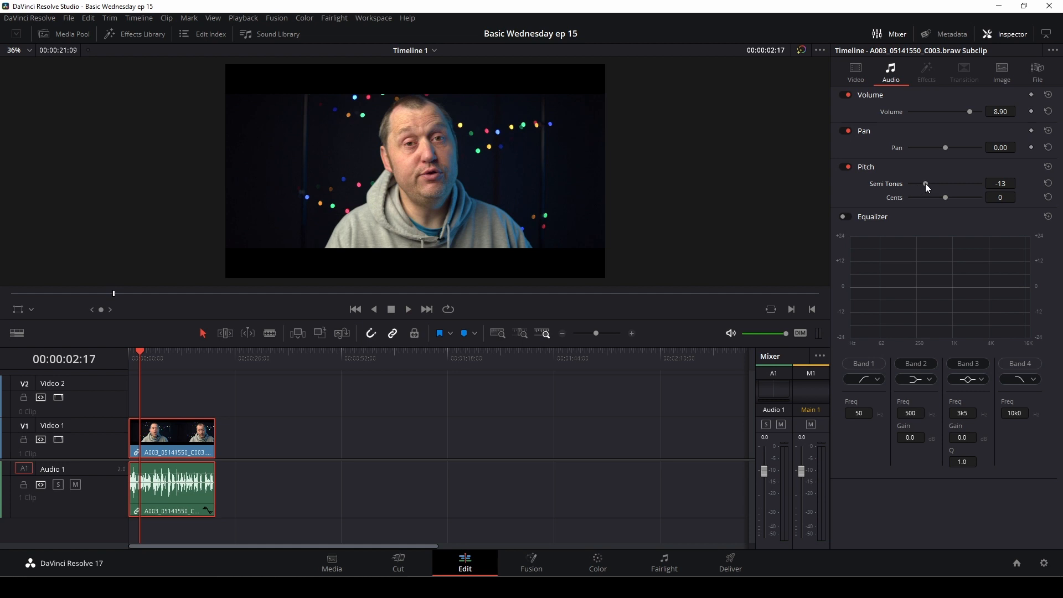
Raise the clip's pitch to 12 semitones and play the following section
left_click_drag(925, 184, 963, 190)
key("space")
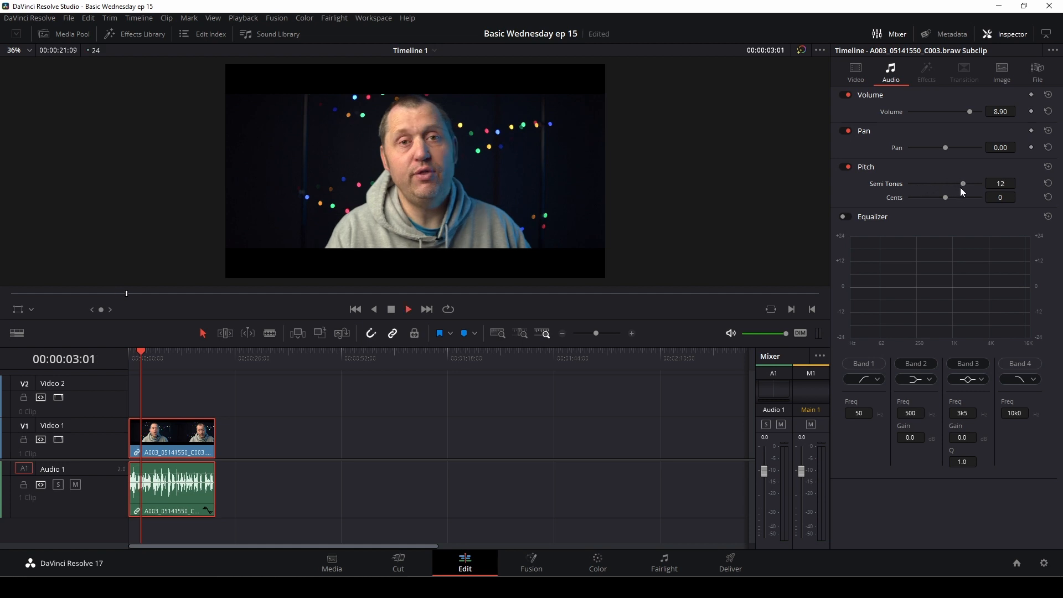
key("space")
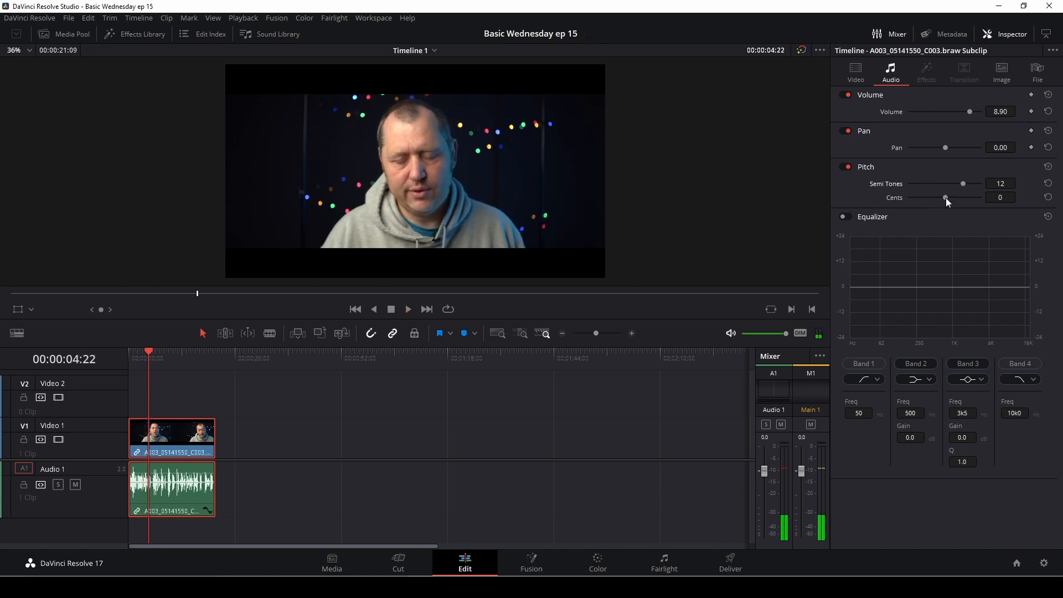
Set the clip's pitch to 4 semitones and -27 cents, listening to the result
left_click_drag(946, 198, 951, 185)
key("space")
key("space")
key("space")
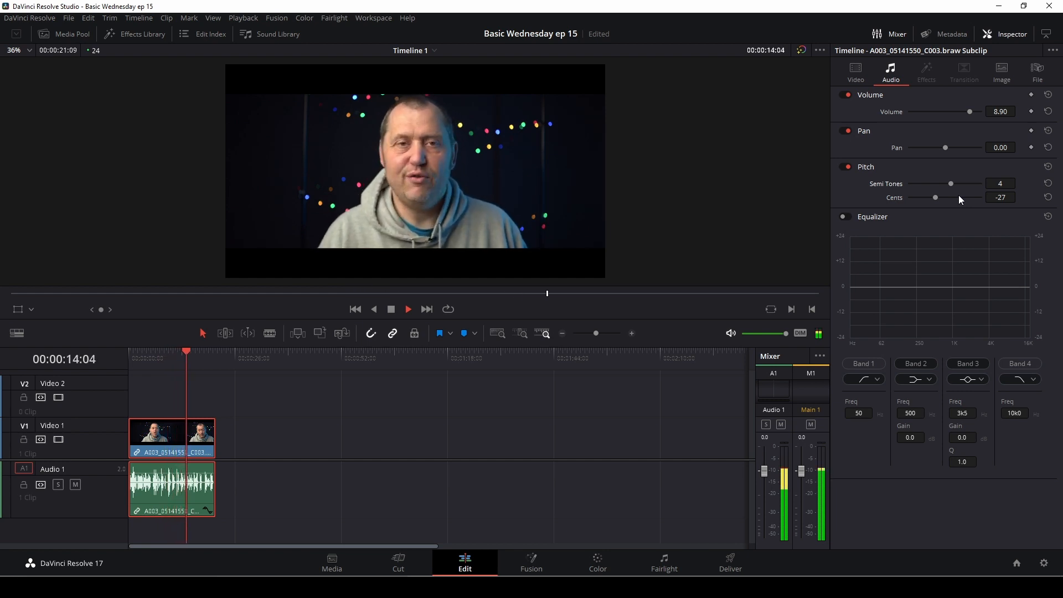
key("space")
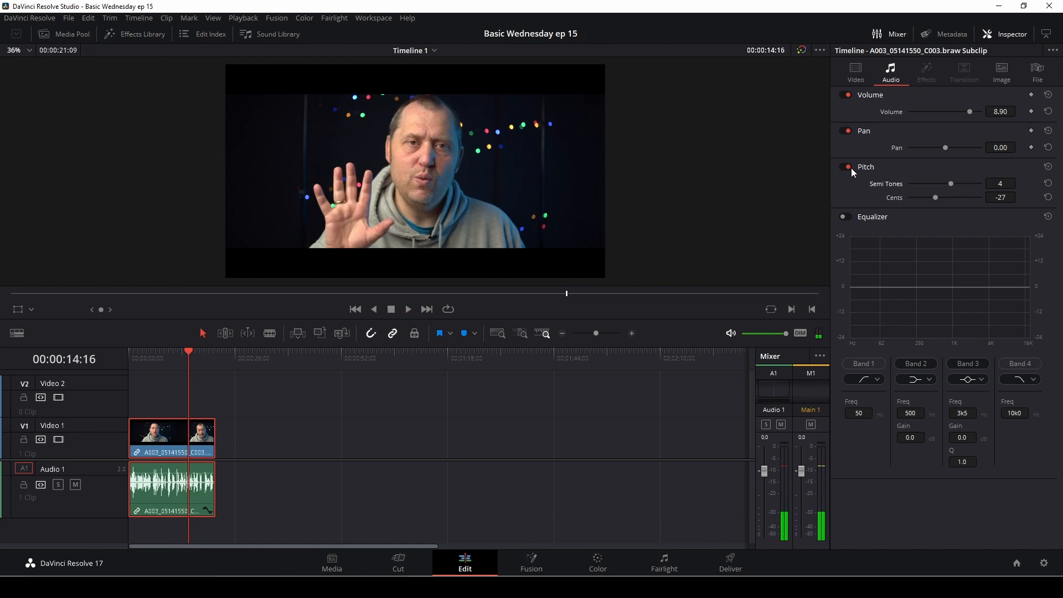
Listen to the clip with the pitch adjustment switched off, re-enable it and reset the pitch settings
left_click(844, 167)
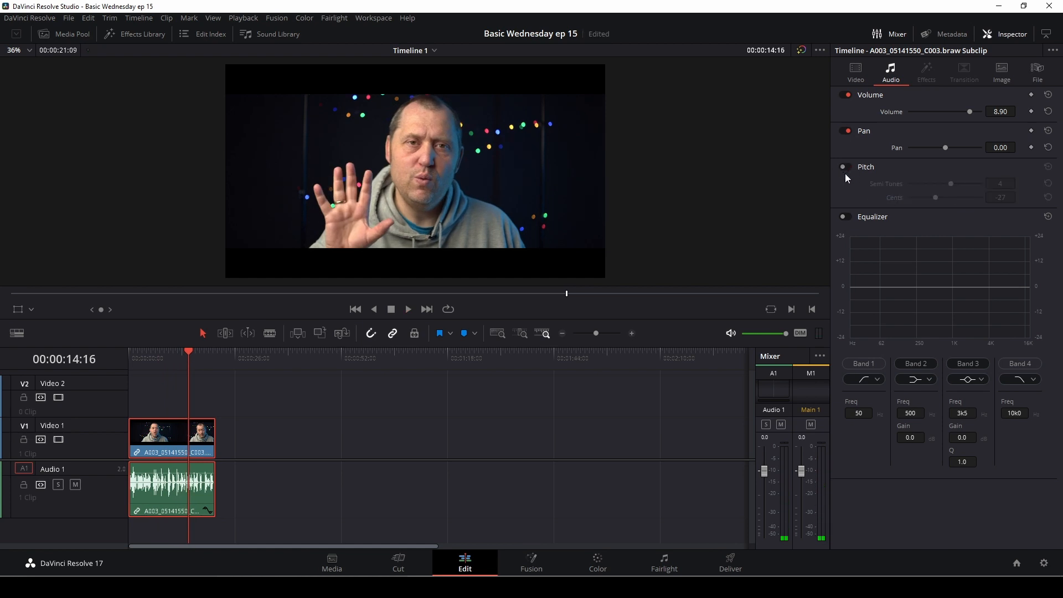
key("space")
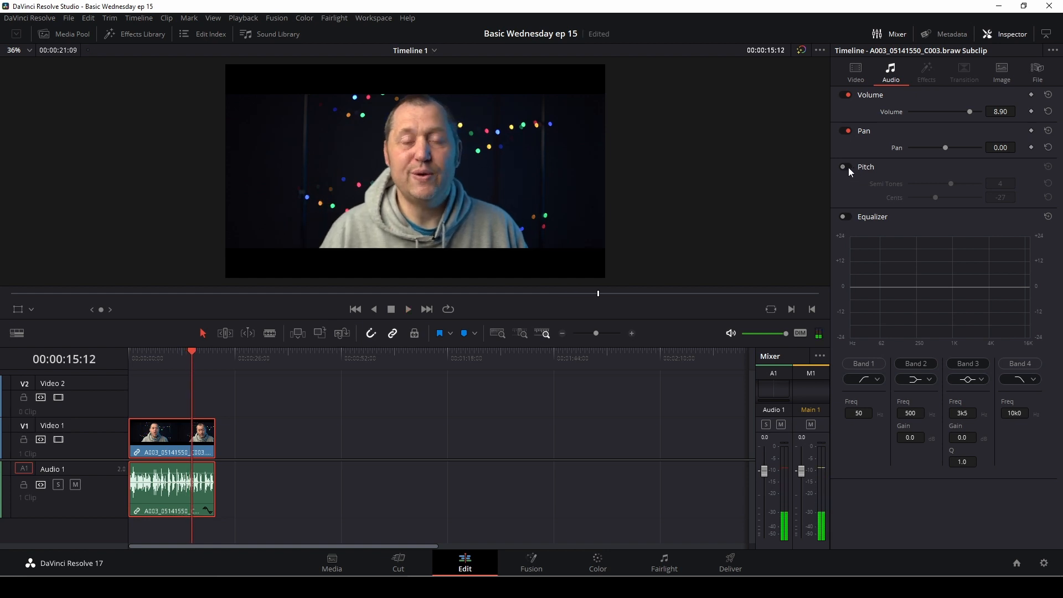
left_click(844, 167)
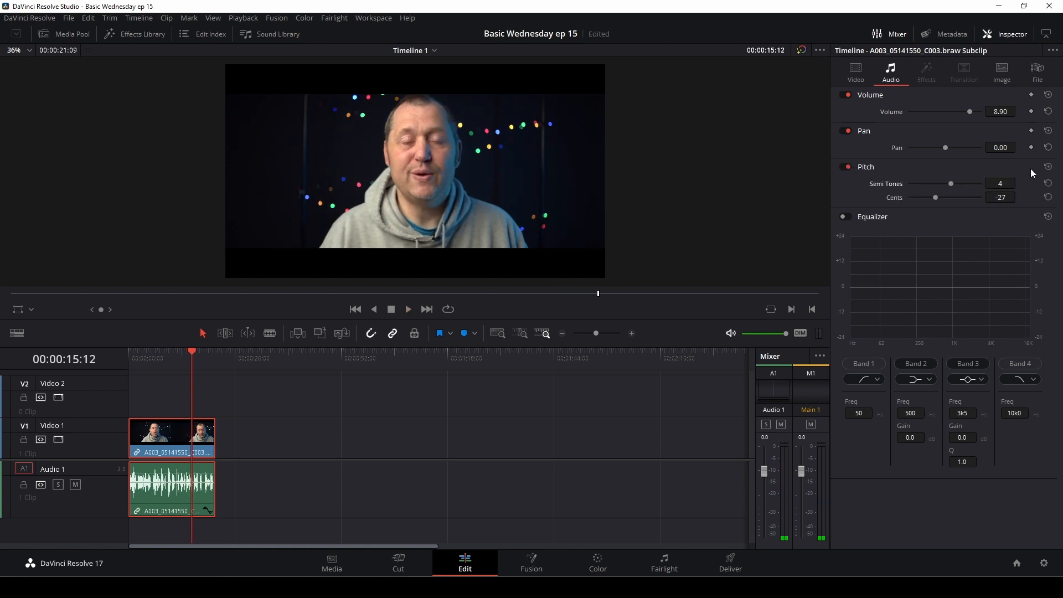
left_click(1049, 168)
Enable the clip's equalizer and switch on Band 1 and Band 4
left_click(845, 216)
left_click(858, 362)
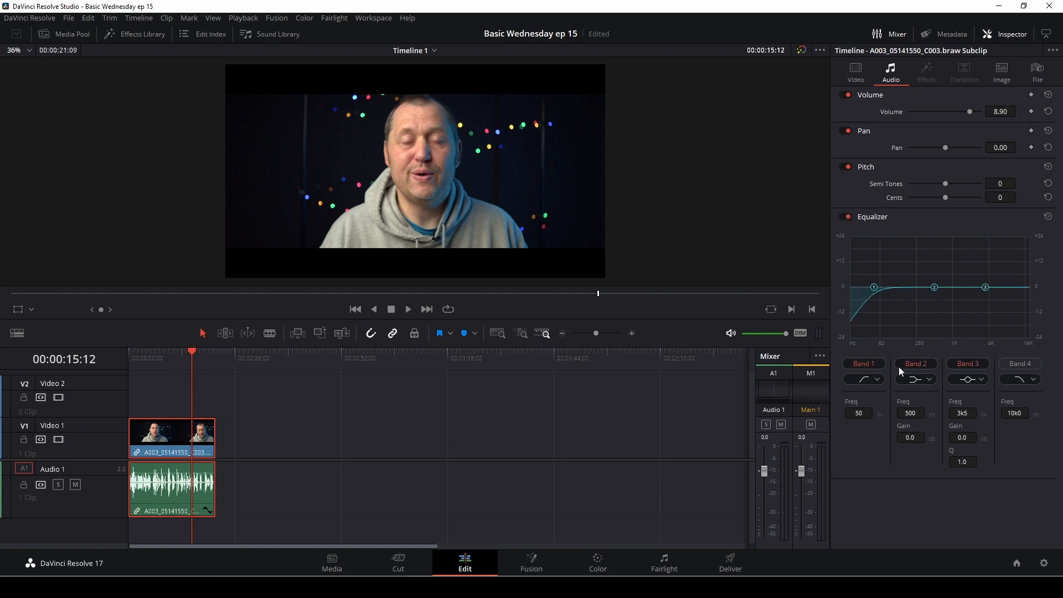
left_click(1017, 363)
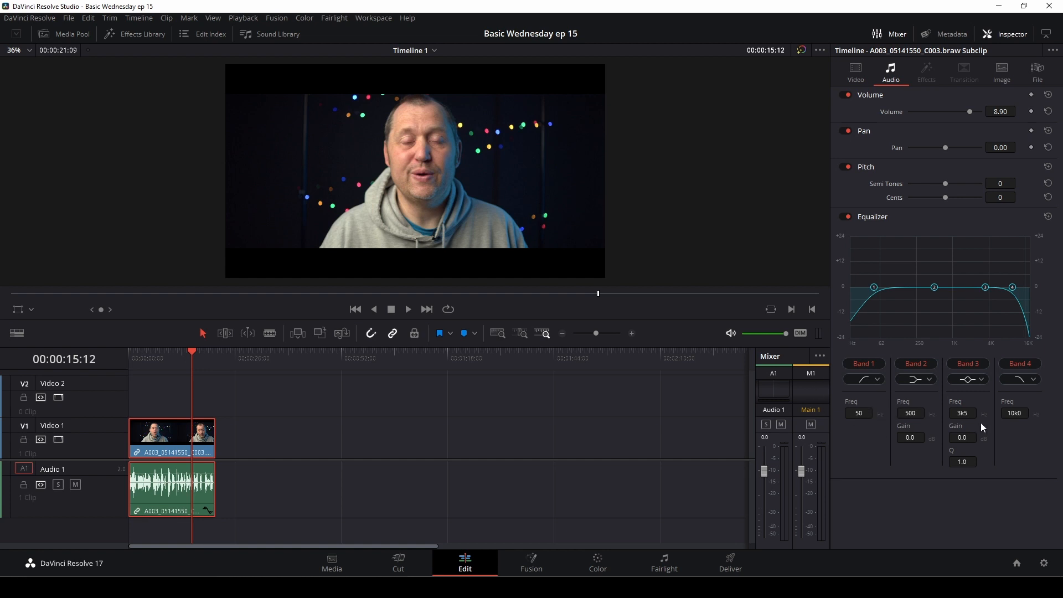
Change equalizer Band 2 to a bell filter at about 597 Hz with about +16.9 dB gain and a Q of 28.3
left_click(926, 383)
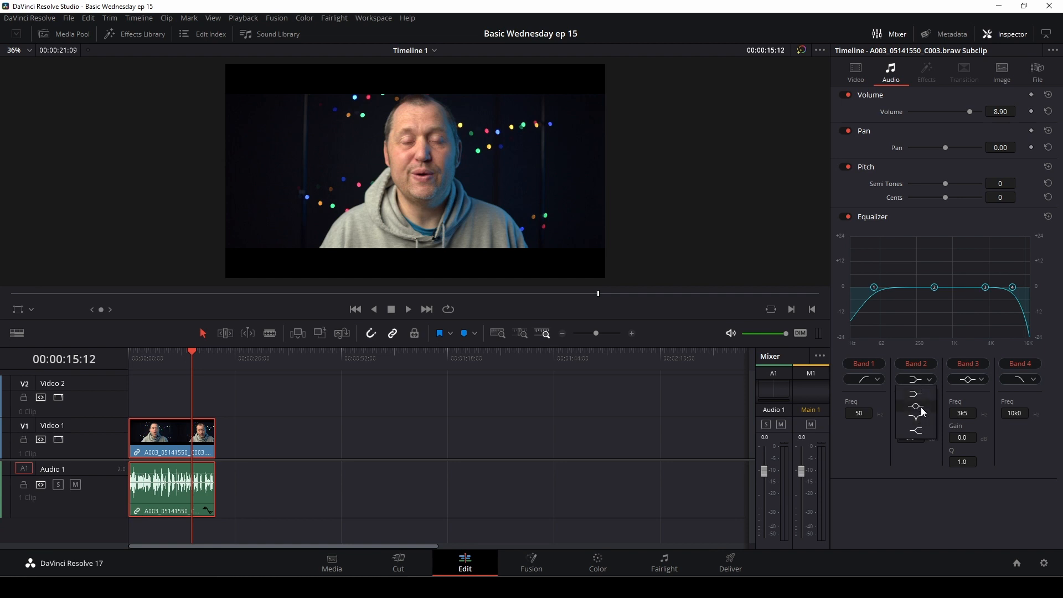
left_click(923, 408)
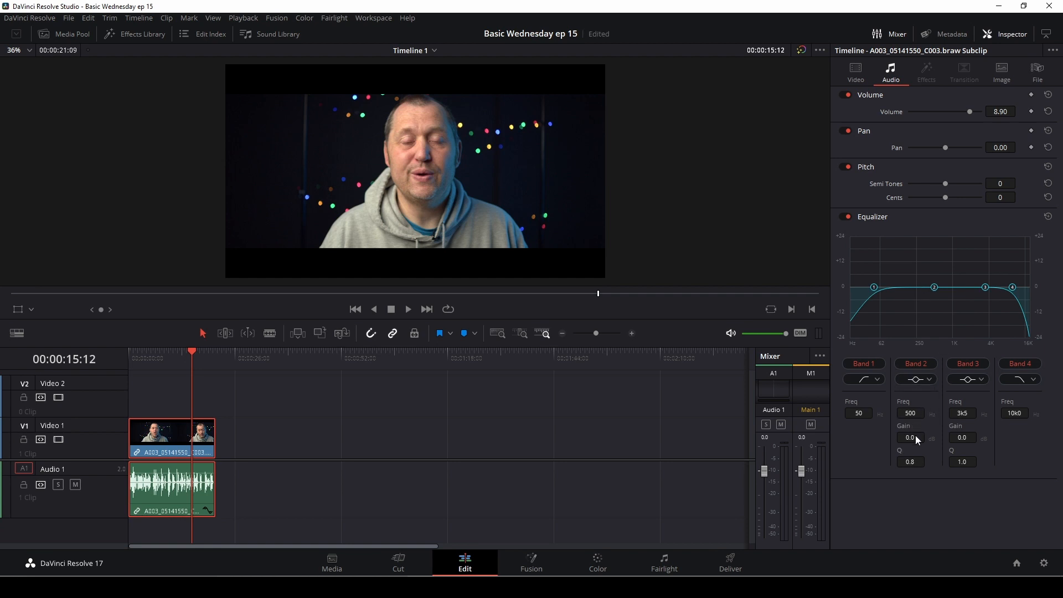
left_click_drag(908, 413, 975, 435)
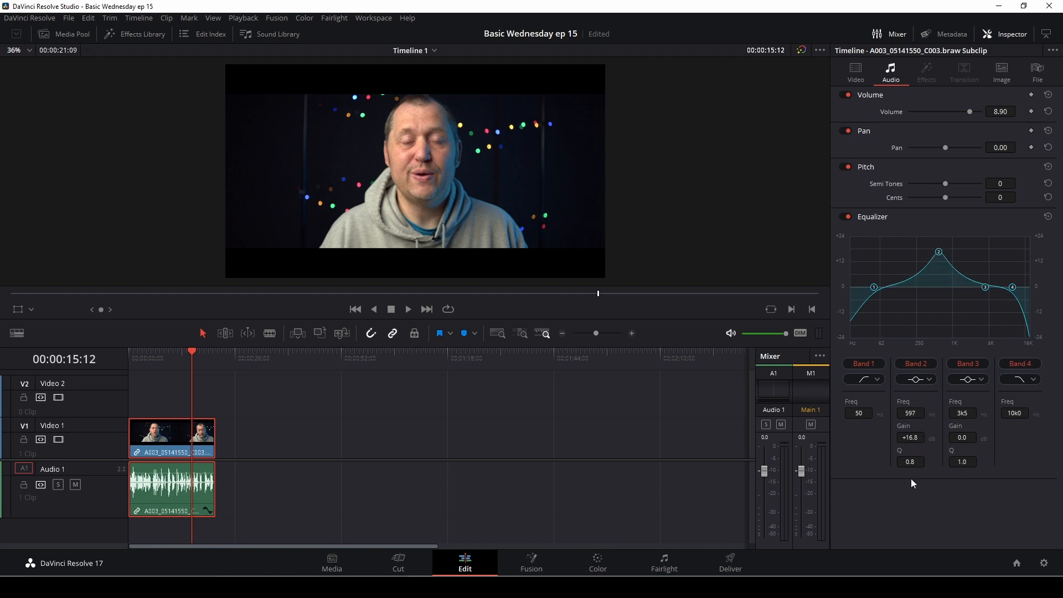
left_click_drag(909, 460, 962, 468)
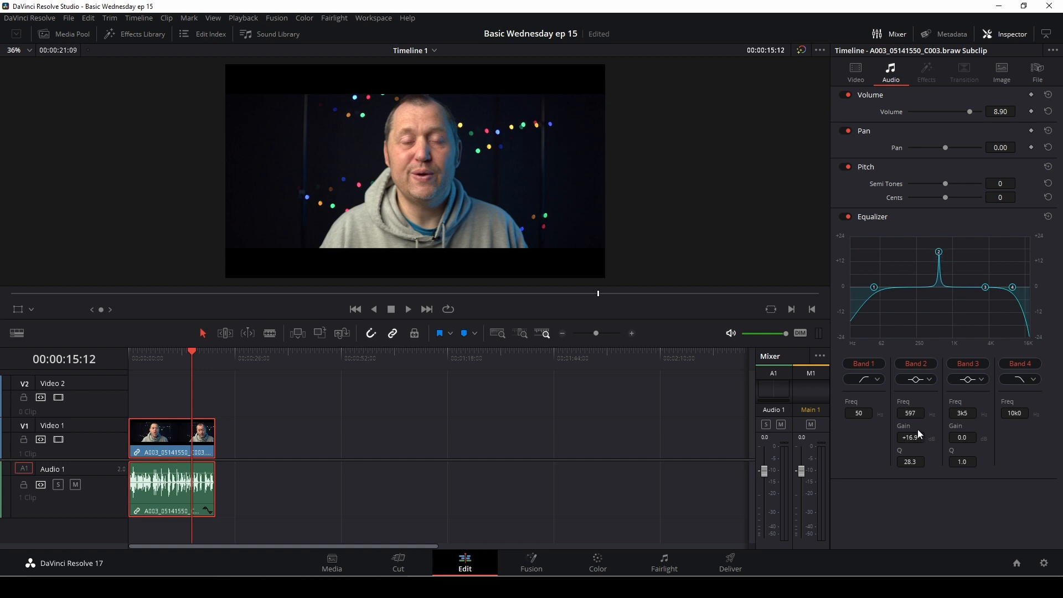
Lower the Band 2 frequency to about 295 Hz and return the playhead to the start of the timeline
left_click_drag(914, 414, 231, 412)
left_click_drag(169, 347, 125, 358)
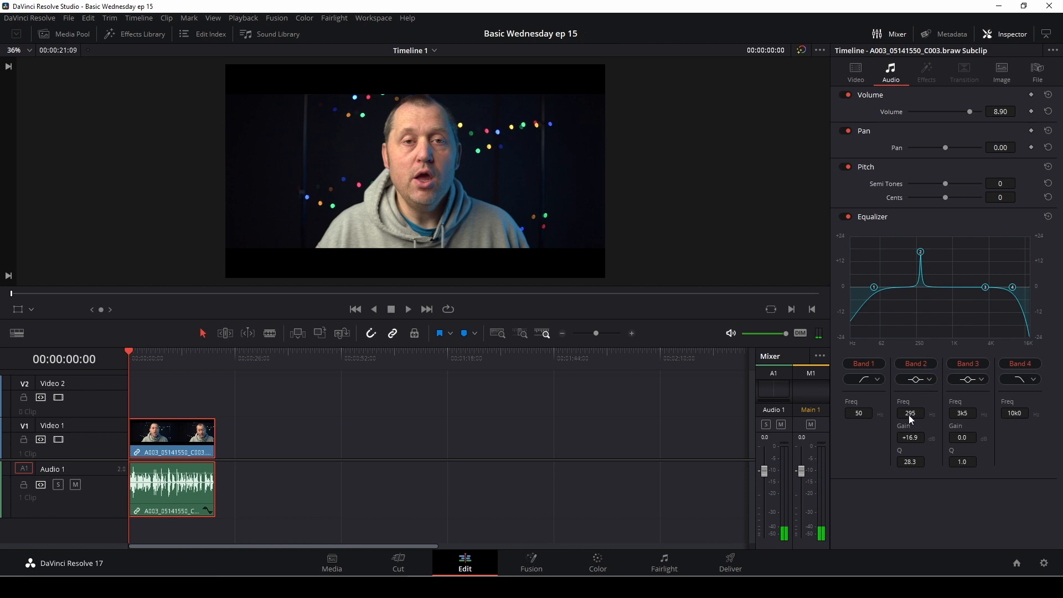
Sweep the equalizer's Band 2 frequency during playback, settling on 571 Hz with -7.0 dB gain and a Q of 46.0
key("space")
left_click_drag(909, 413, 948, 463)
key("space")
key("space")
left_click_drag(909, 413, 854, 443)
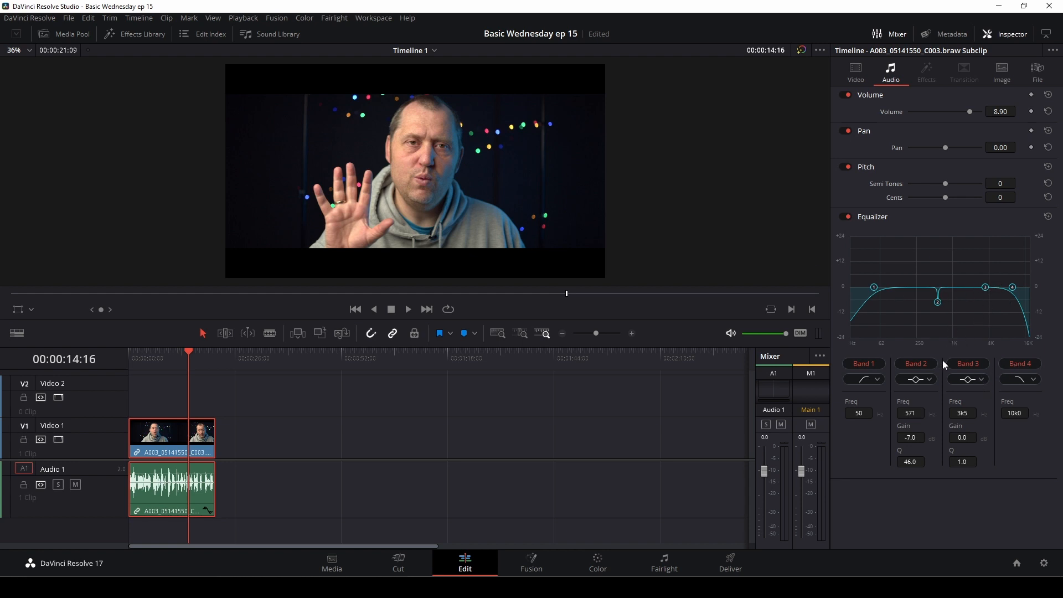
Add the Empyreal_Glow instrumental music from the media pool to a new Audio 2 track, starting at the beginning of the timeline
left_click(76, 37)
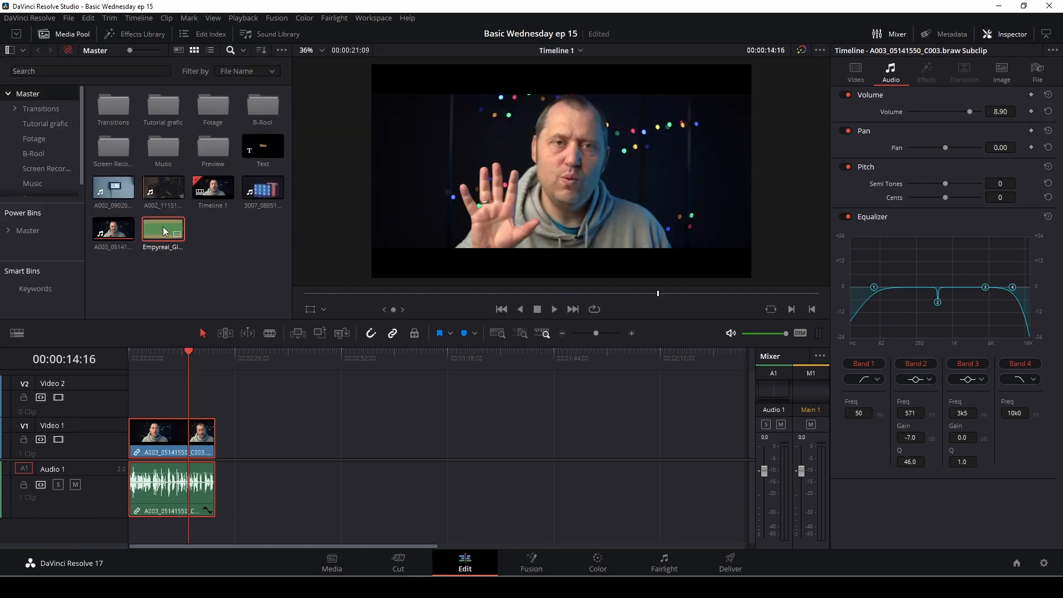
left_click_drag(162, 227, 277, 428)
left_click_drag(367, 509, 213, 532)
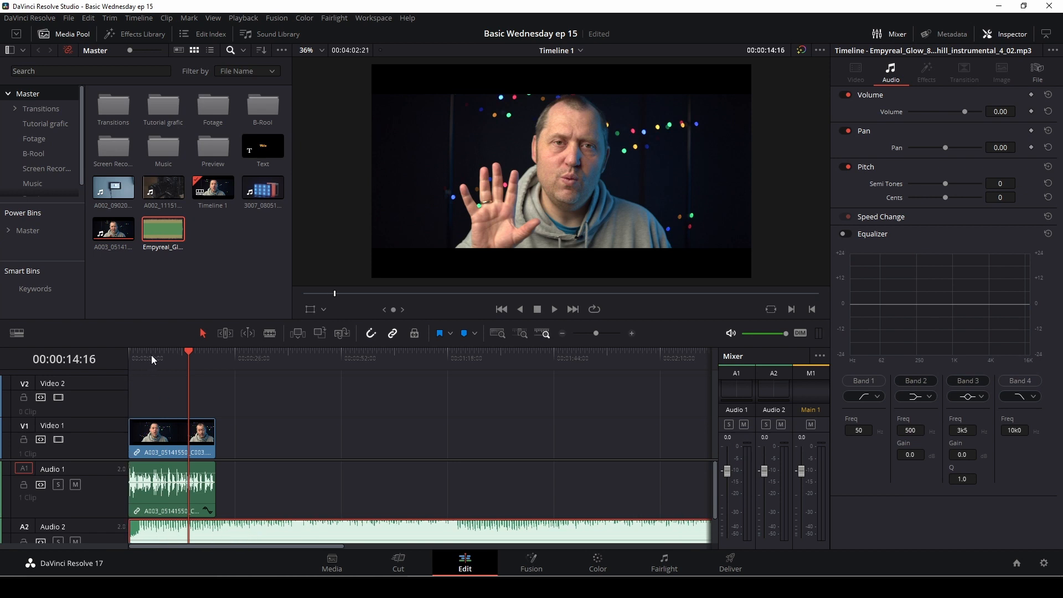
Trim the end of the Audio 2 music clip to match the end of the dialogue clip
key("Home")
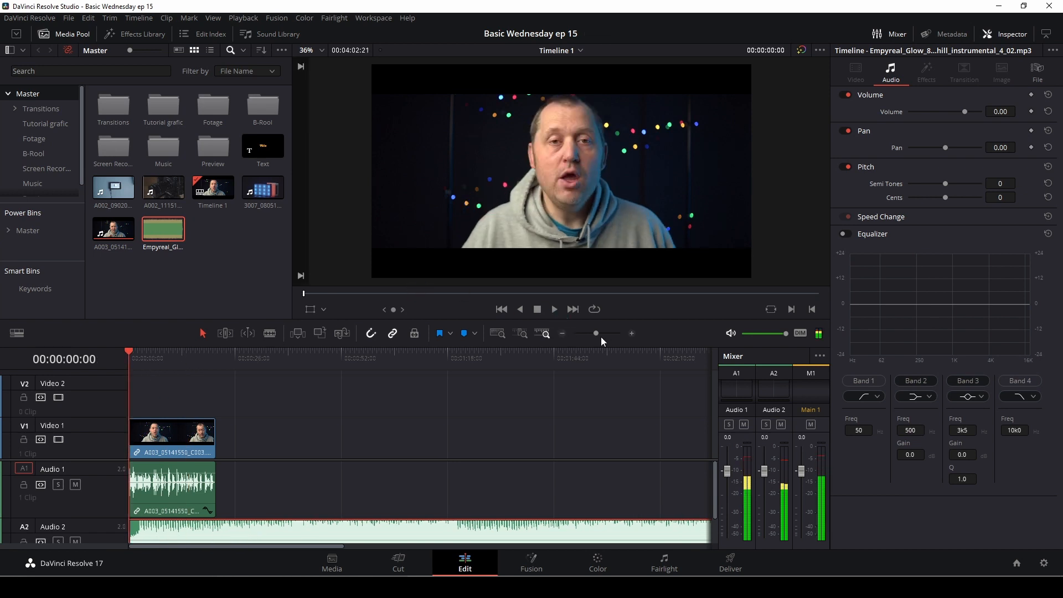
left_click_drag(597, 333, 588, 335)
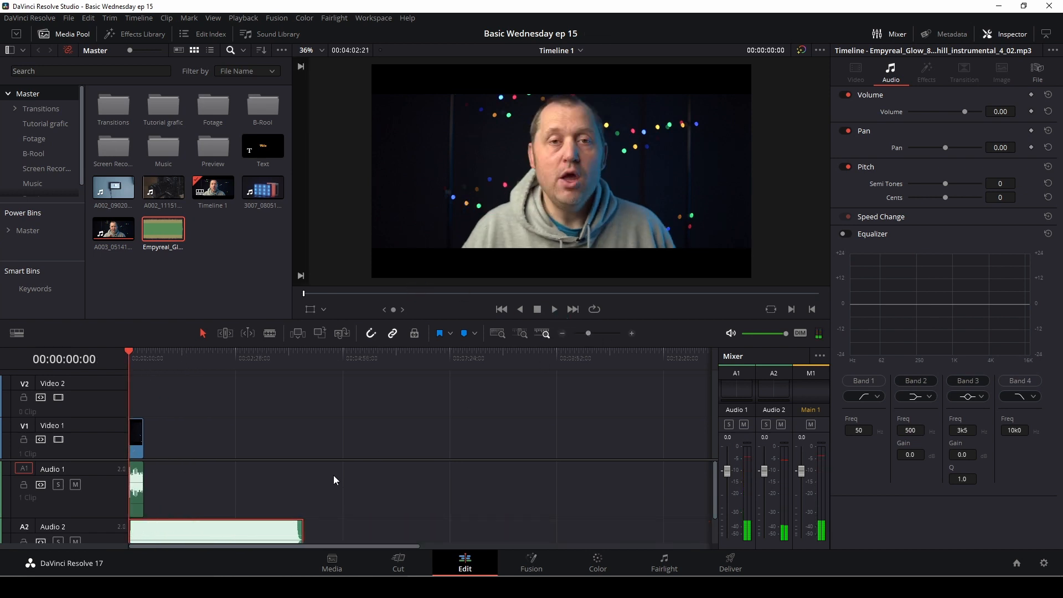
left_click_drag(297, 526, 143, 530)
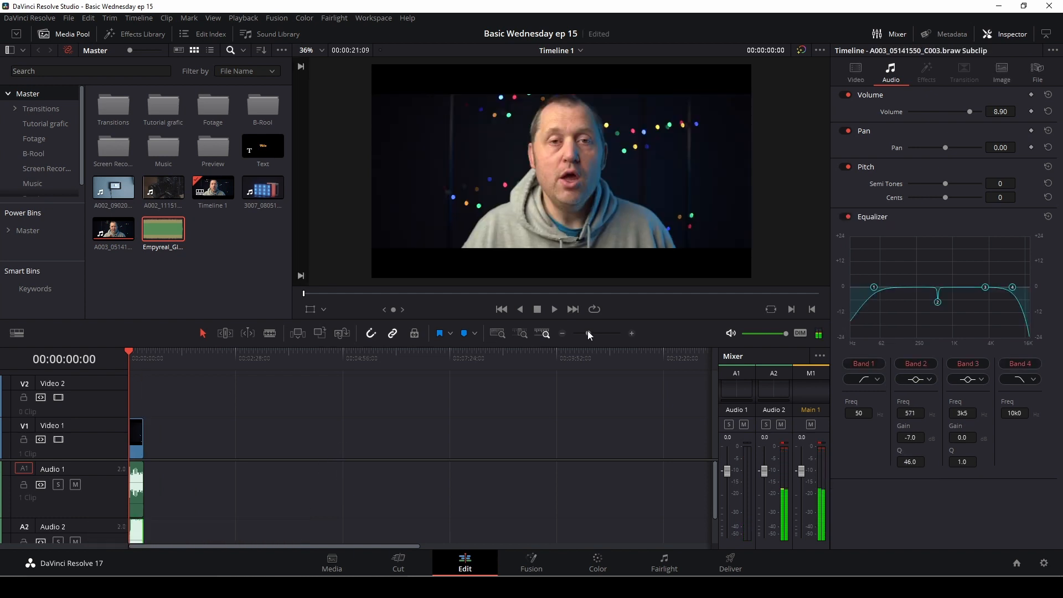
left_click_drag(588, 333, 602, 335)
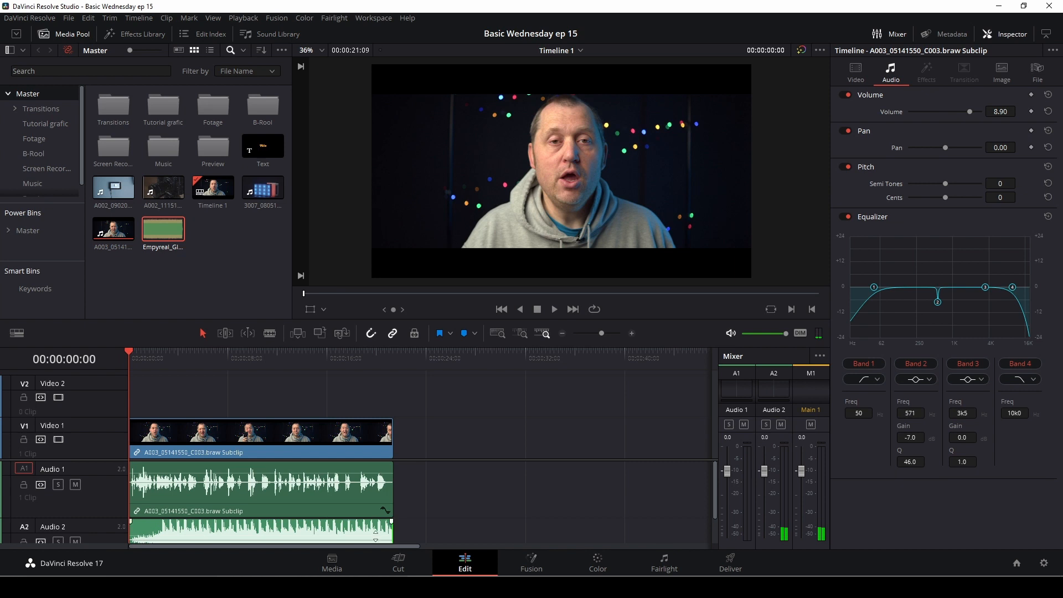
Listen to the music under the dialogue and lower the whole music clip's volume to -20.61
left_click(377, 537)
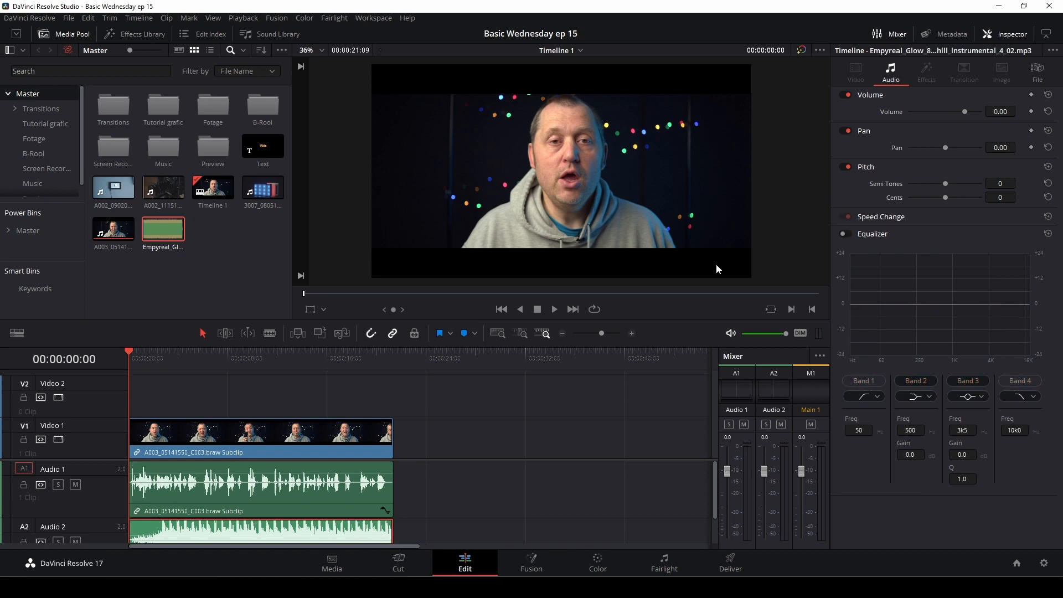
key("space")
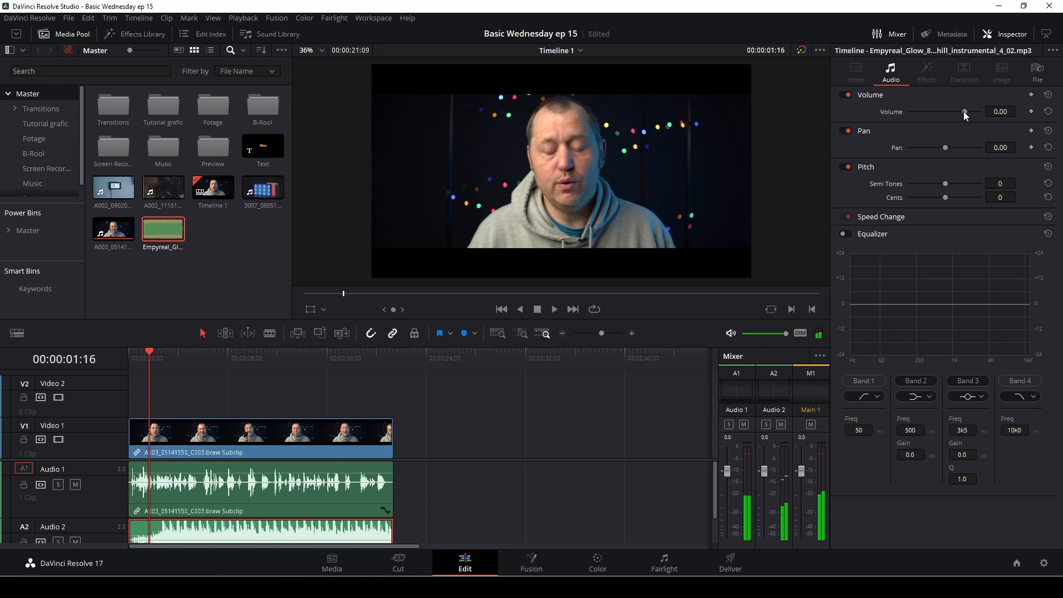
key("space")
mouse_move(963, 111)
left_mouse_down()
mouse_move(934, 111)
mouse_move(952, 114)
left_mouse_up()
key("space")
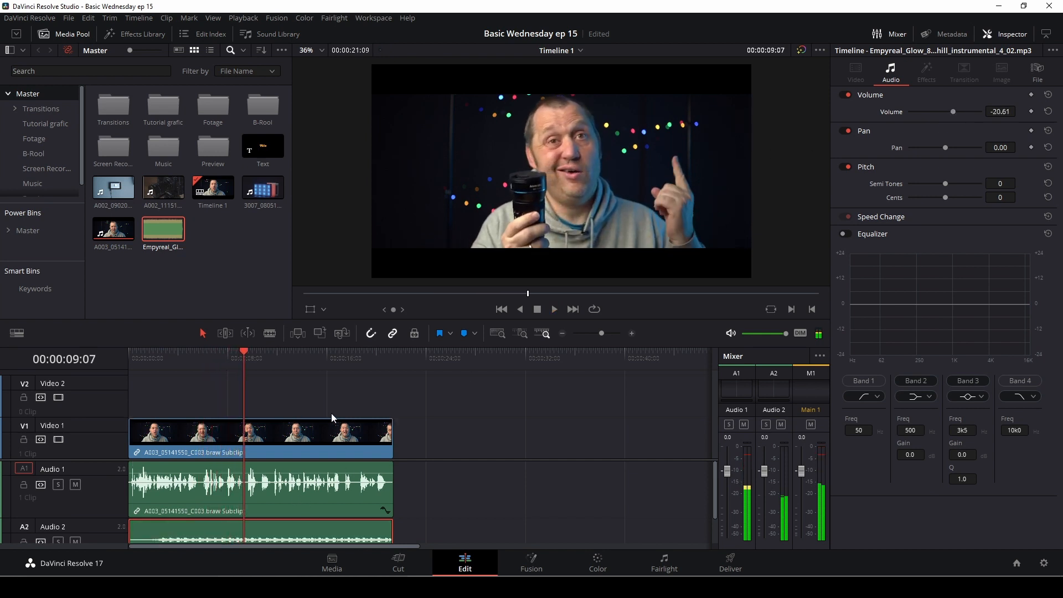
Enlarge the timeline's audio track area and reset the music clip's volume
left_click_drag(457, 460, 459, 388)
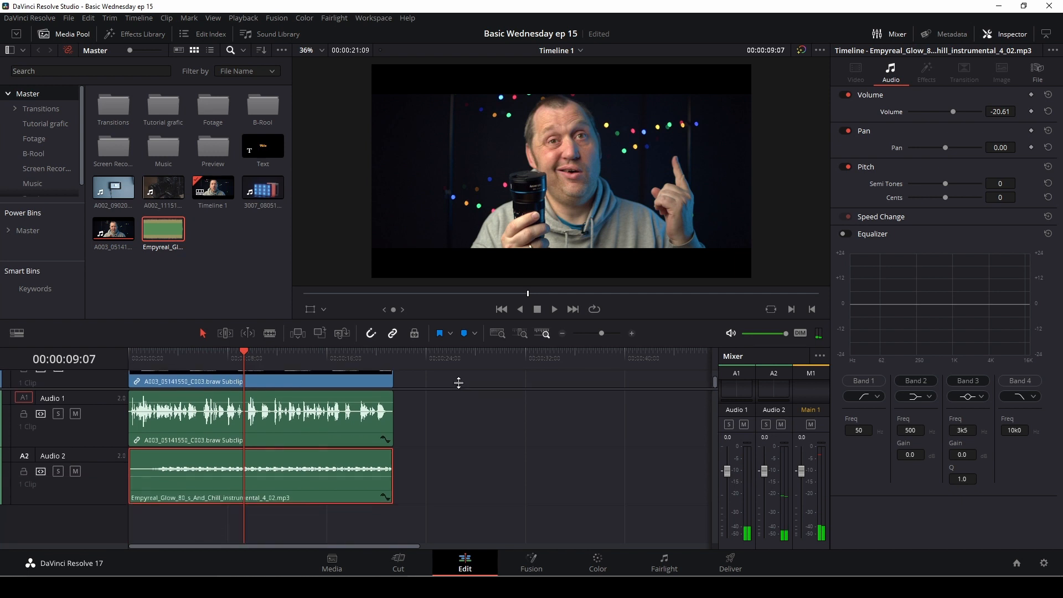
left_click(1048, 95)
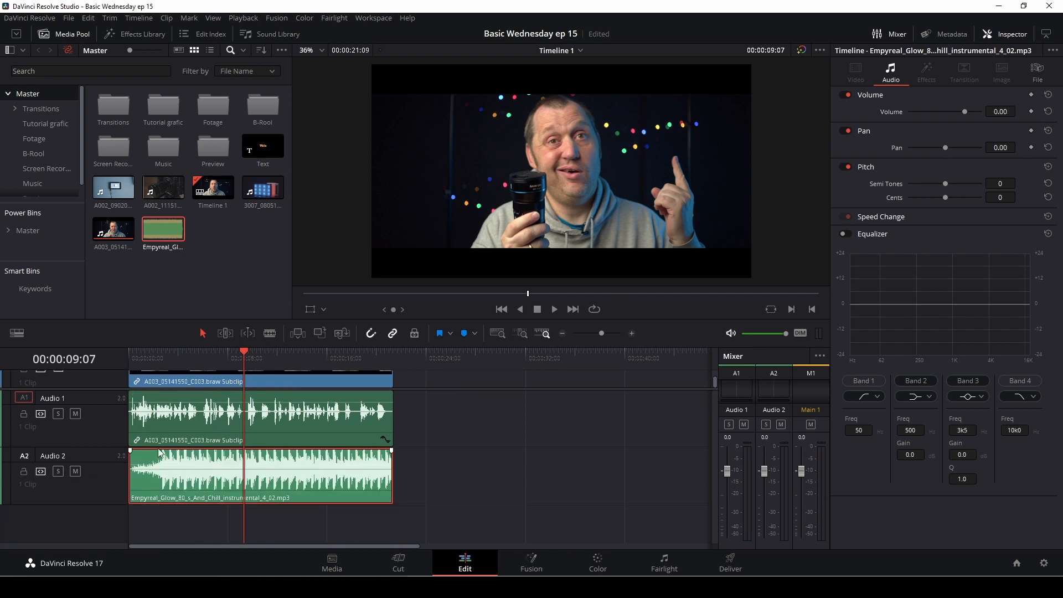
Add two volume keyframes to the music clip just after 00:00:01:17 and lower the second to about -17.8
left_click_drag(246, 353, 150, 373)
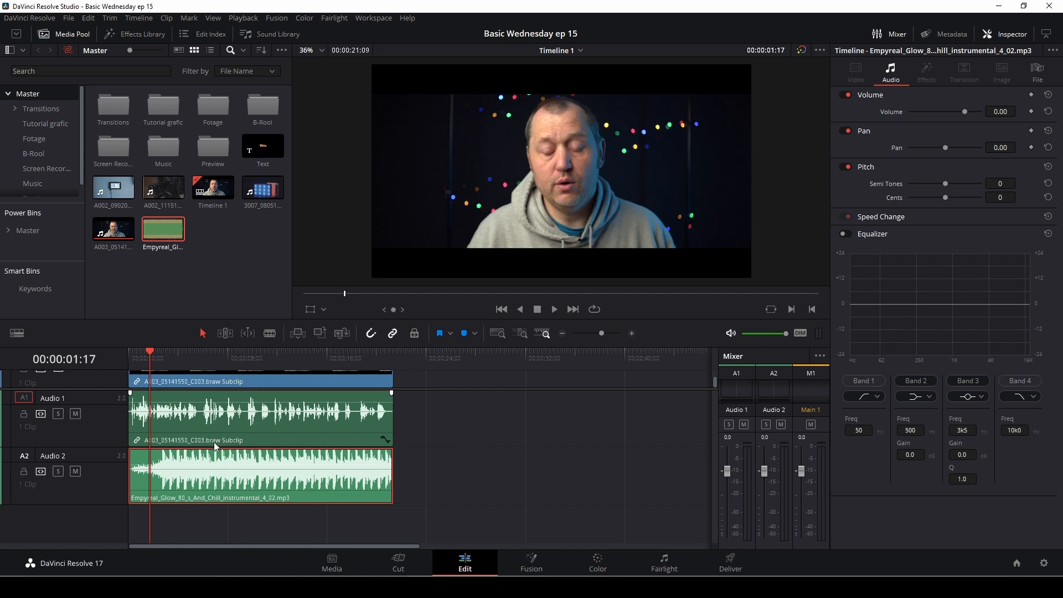
left_click(157, 465, "alt")
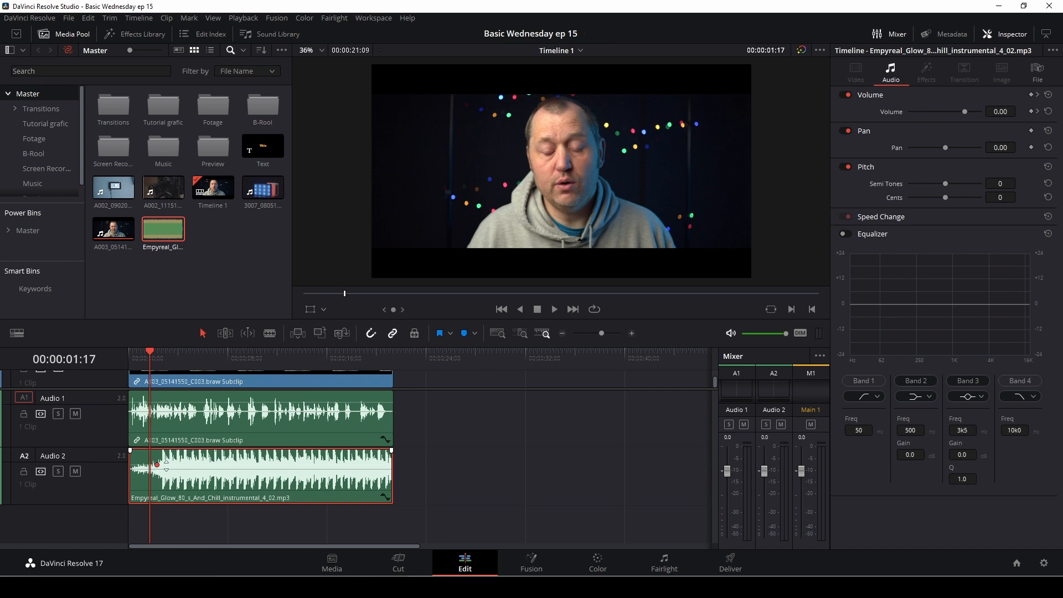
left_click(167, 465, "alt")
left_click_drag(167, 466, 168, 474)
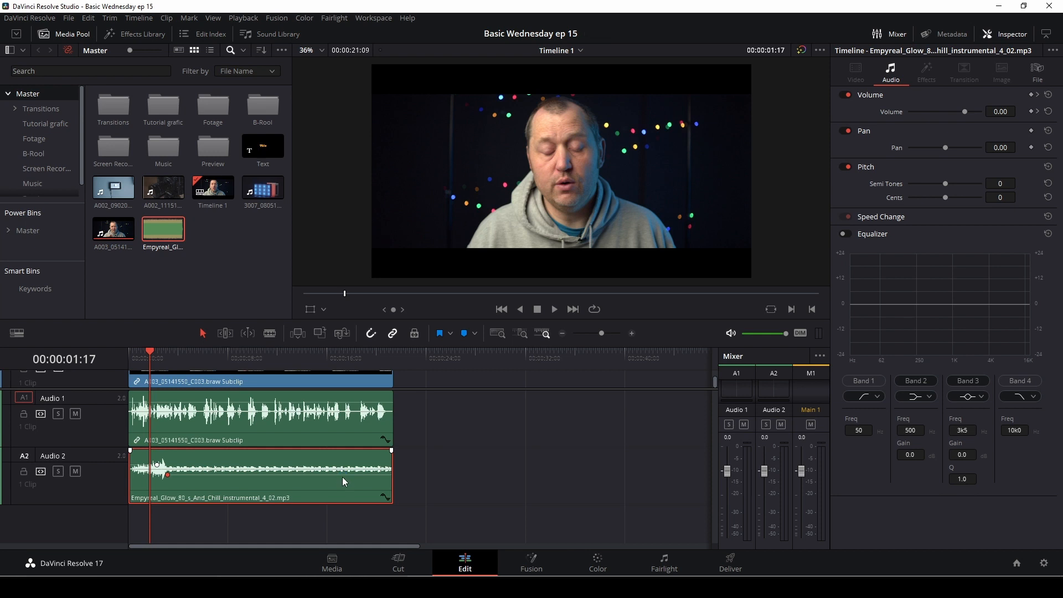
Add volume keyframes near the end of the music clip and raise the level after the dip to about -7.9
left_click(342, 474, "alt")
left_click_drag(350, 475, 350, 468)
left_click_drag(342, 366, 316, 367)
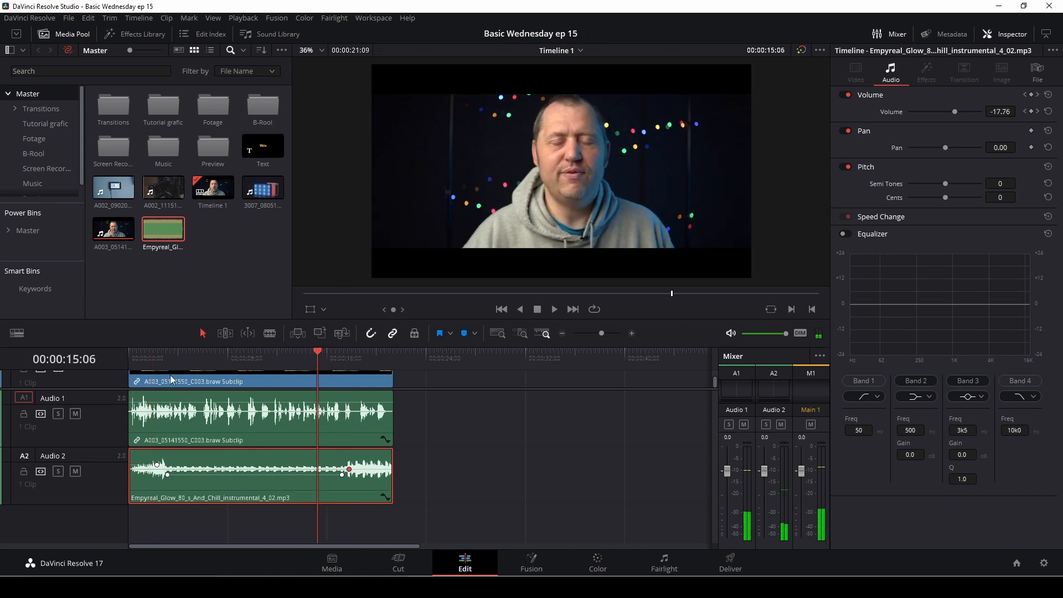
Play the timeline from about 00:00:01:11 to hear the keyframed music under the dialogue
left_click(147, 360)
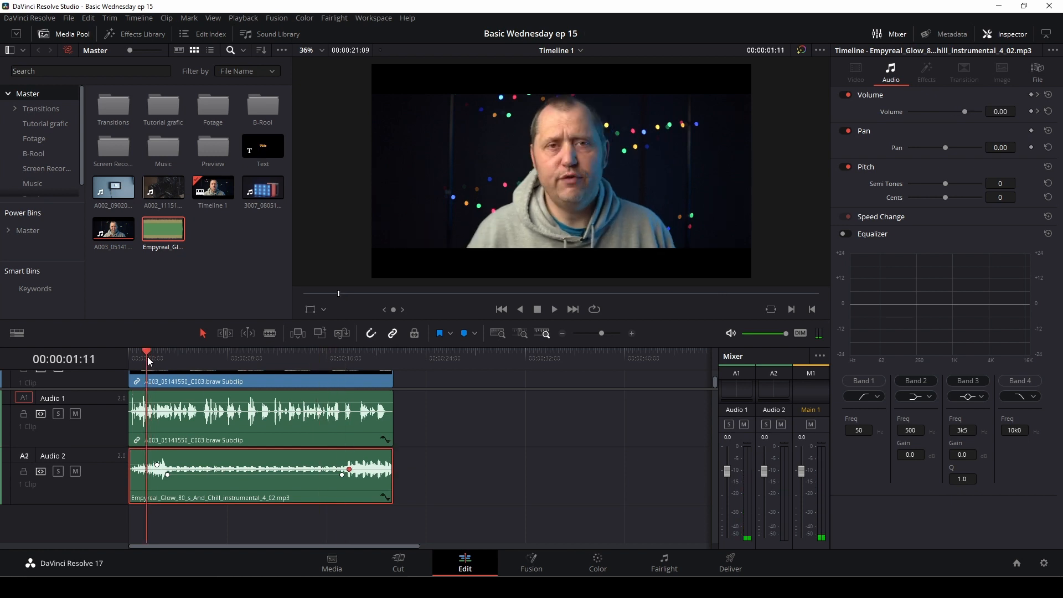
key("space")
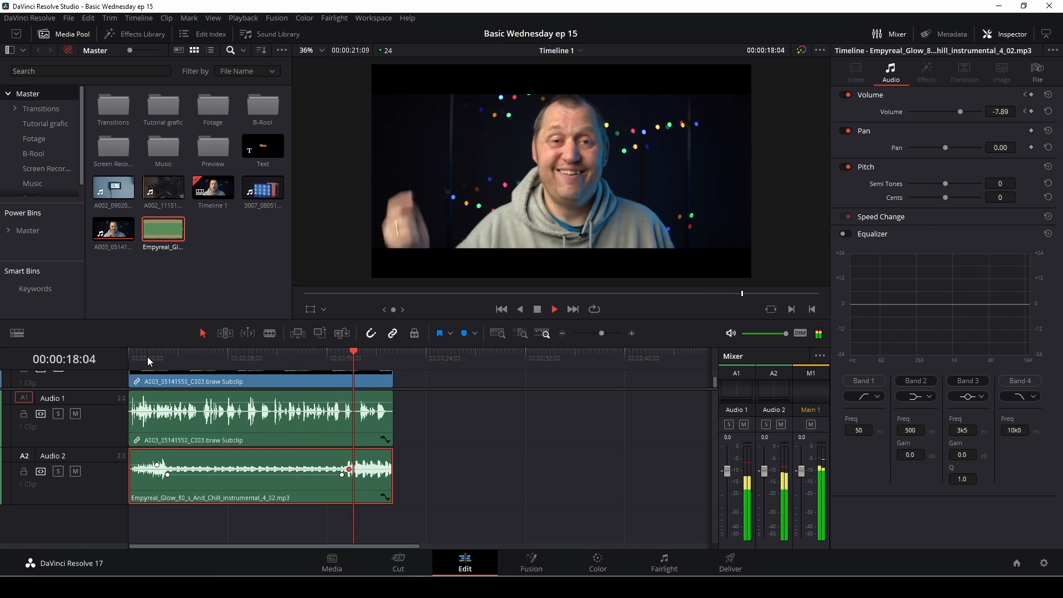
key("space")
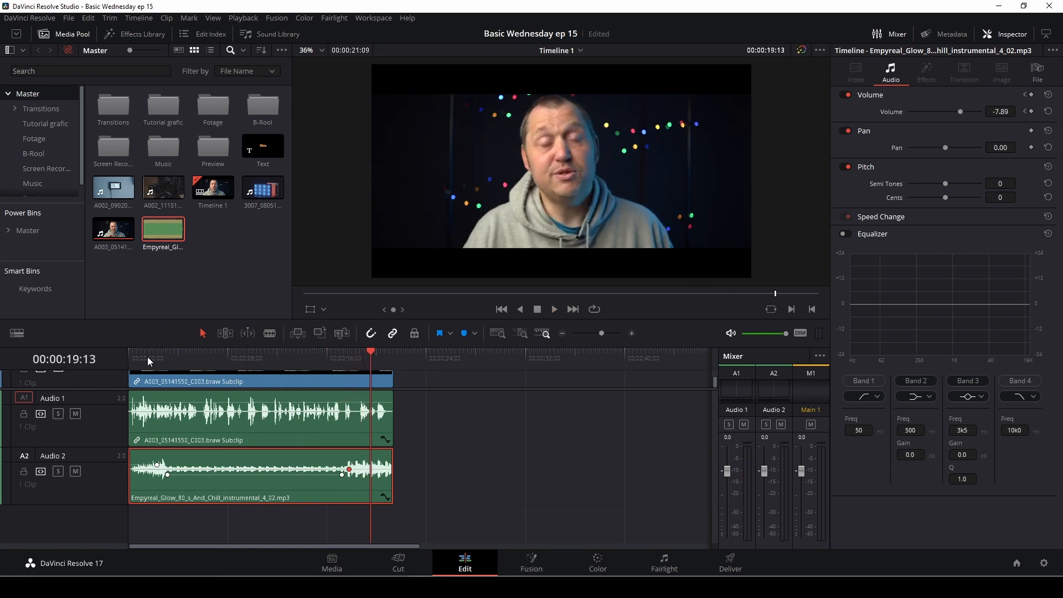